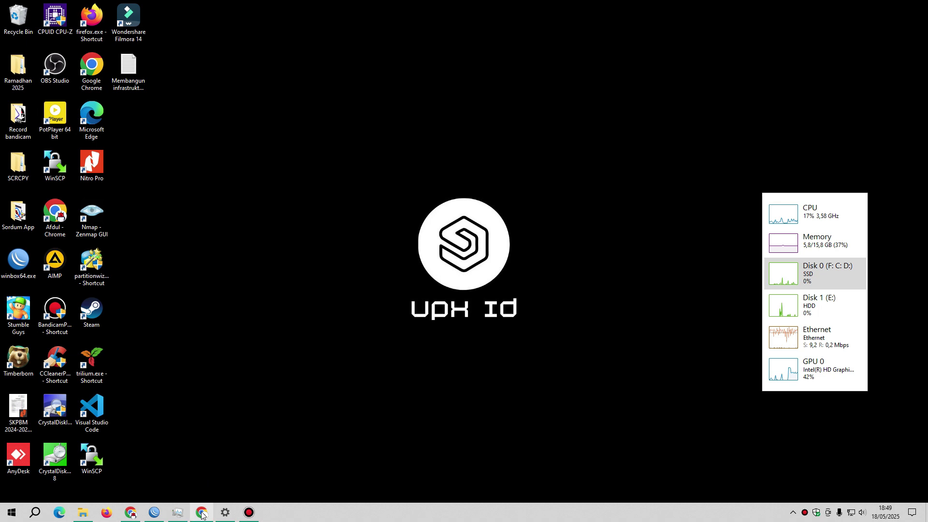
Restore the browser with the CasaOS dashboard and scroll its app grid to the Cloudflared card
mouse_move(156, 513)
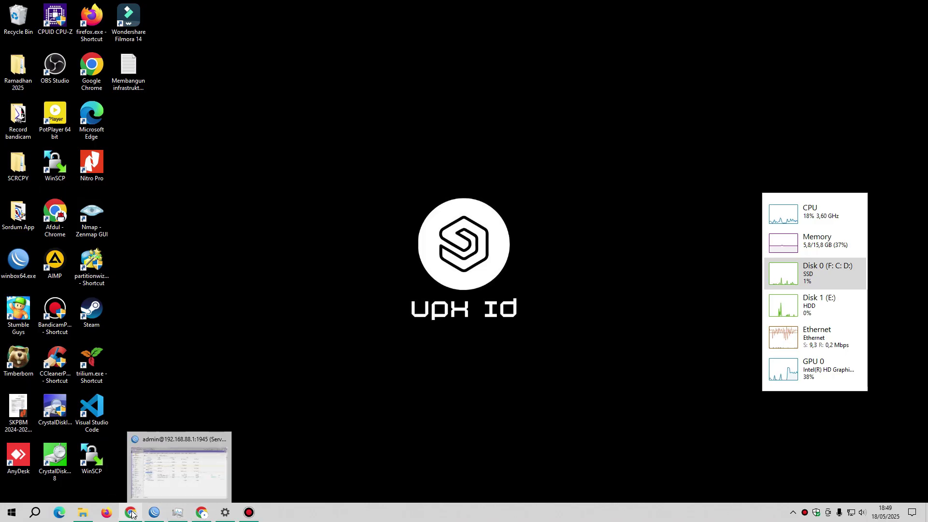
left_click(131, 513)
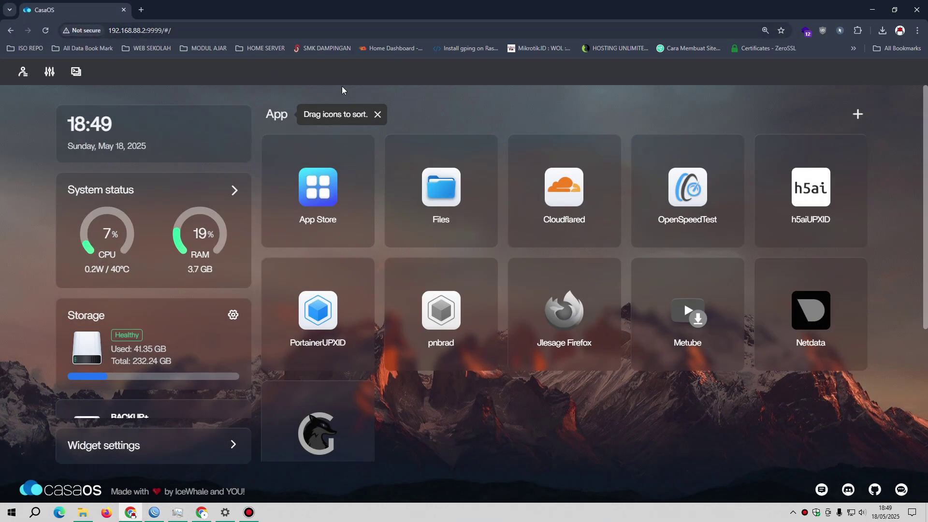
mouse_move(526, 158)
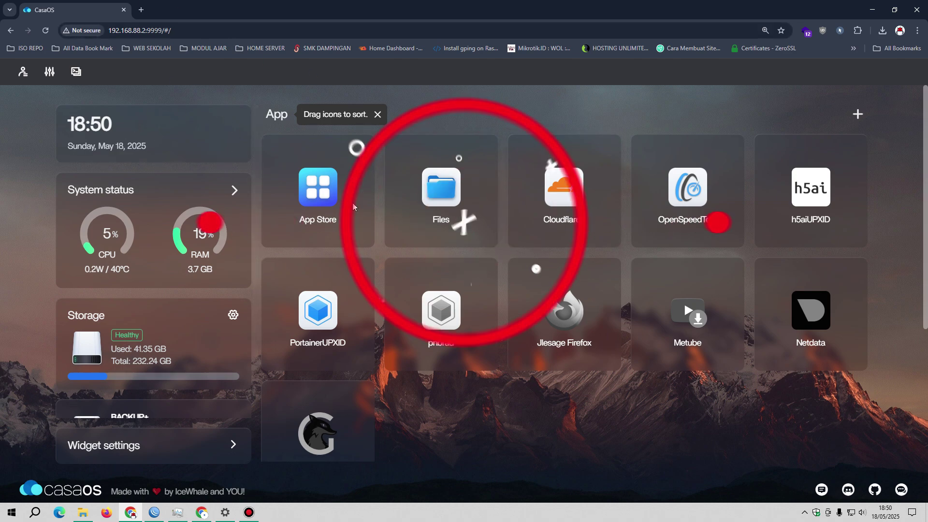
scroll(352, 193, "down", 4)
scroll(352, 193, "up", 4)
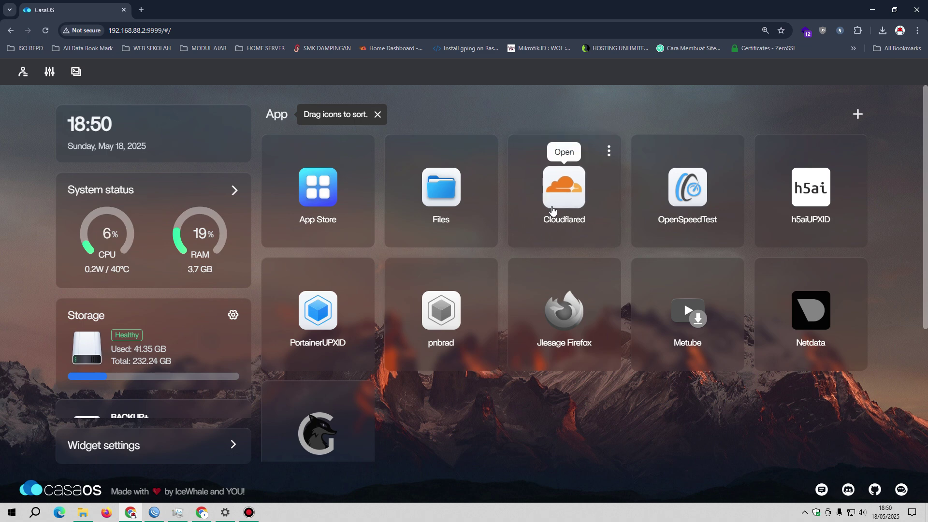
Check the Cloudflared web page's tunnel connector, then close that tab and minimize Chrome
left_click(554, 184)
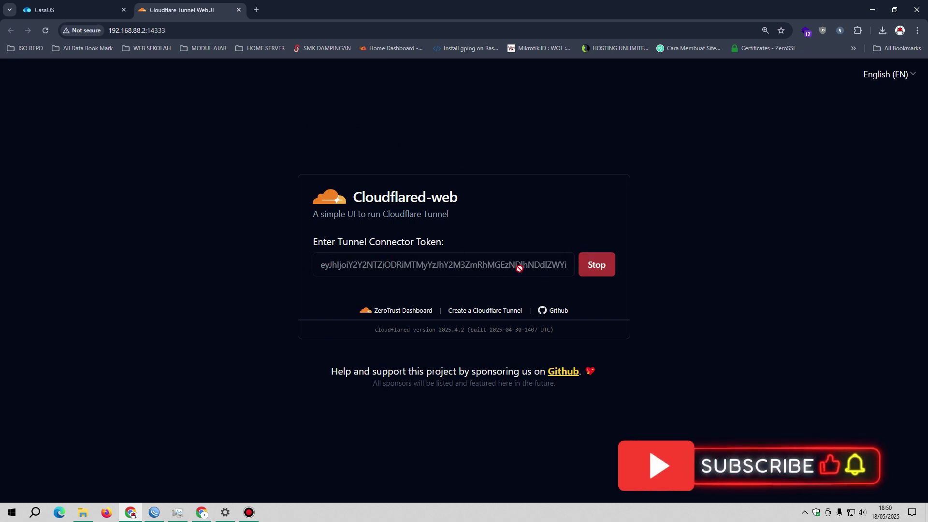
left_click(239, 10)
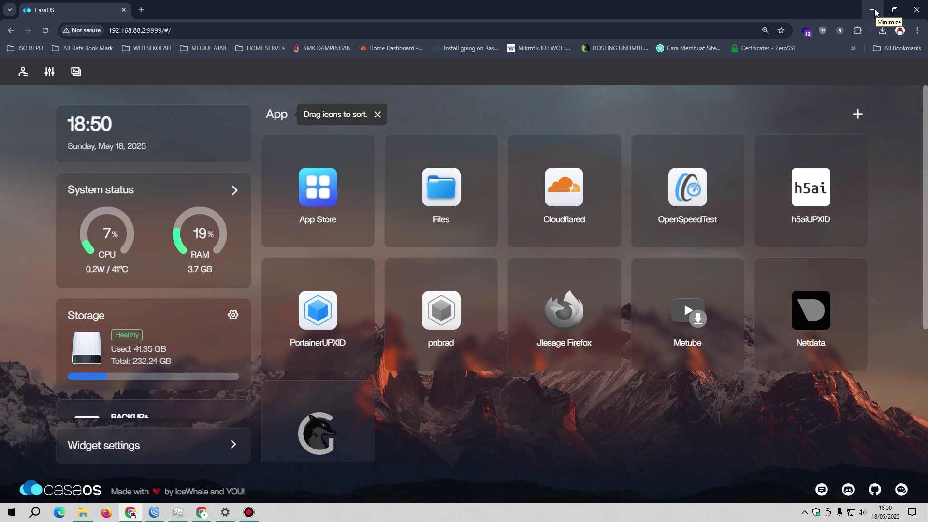
left_click(875, 12)
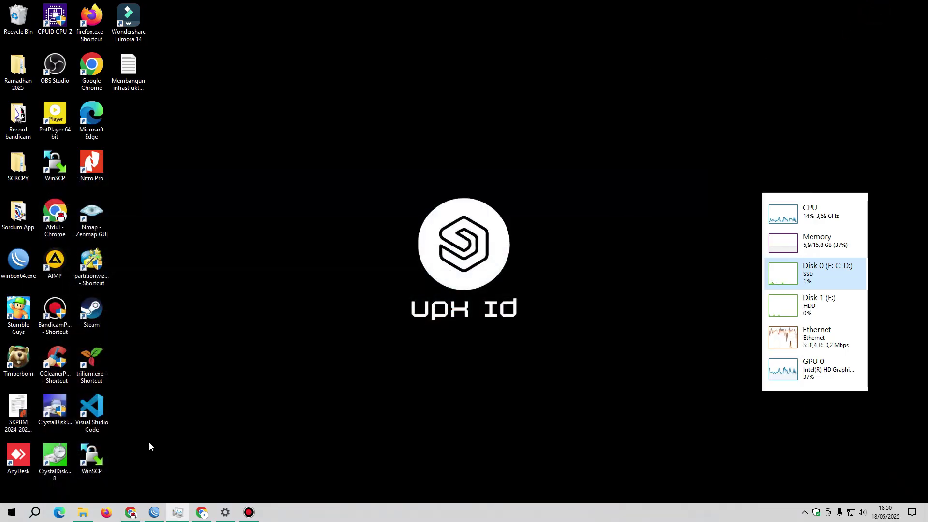
Restore the browser window showing Cloudflare One Tunnels with Home-Server healthy
left_click(202, 513)
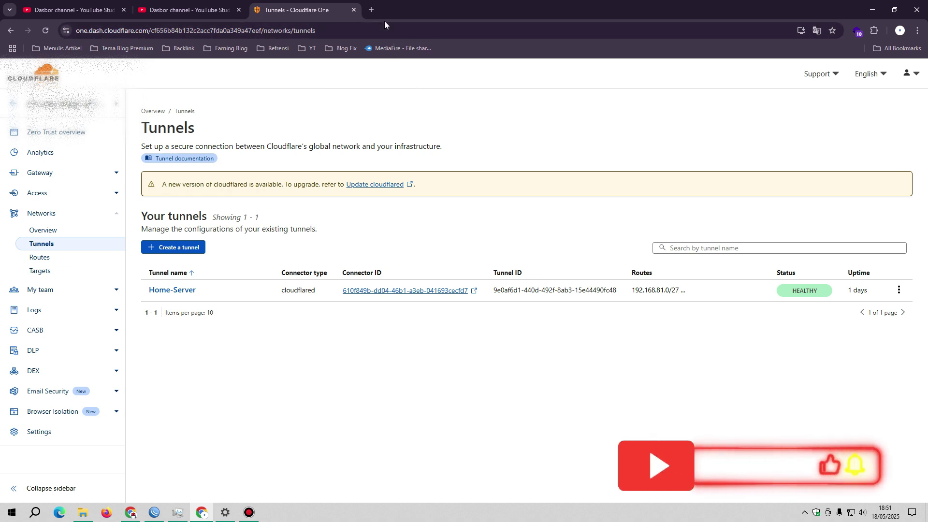
Open repo.upx.my.id in a new browser tab
left_click(371, 10)
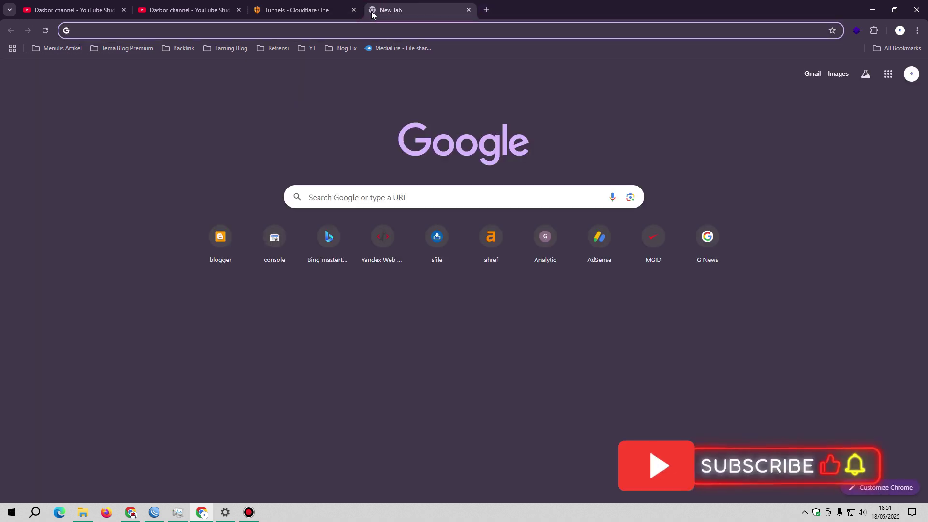
type("repo.upx.my.id")
key("Return")
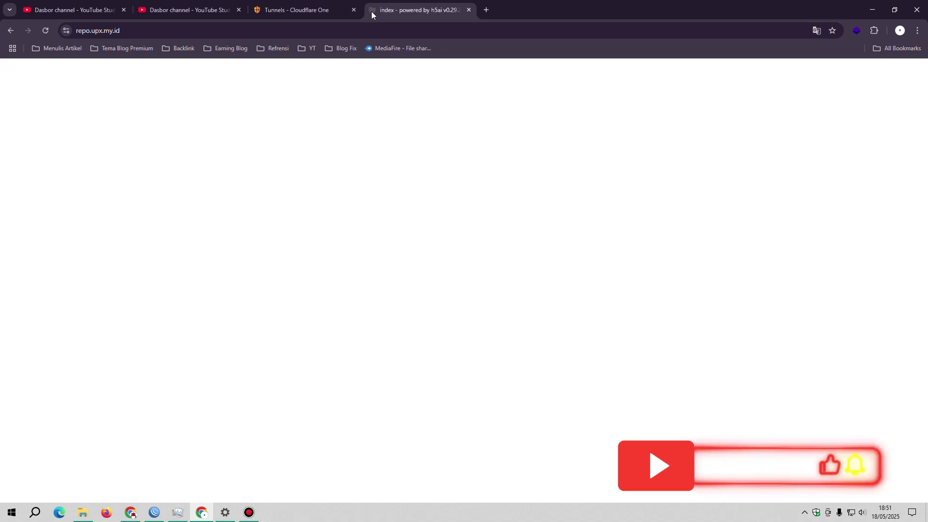
Show files as smallest list rows with the folder tree, then preview user_home's i7 7700T Lenovo M910q.png
left_click(13, 119)
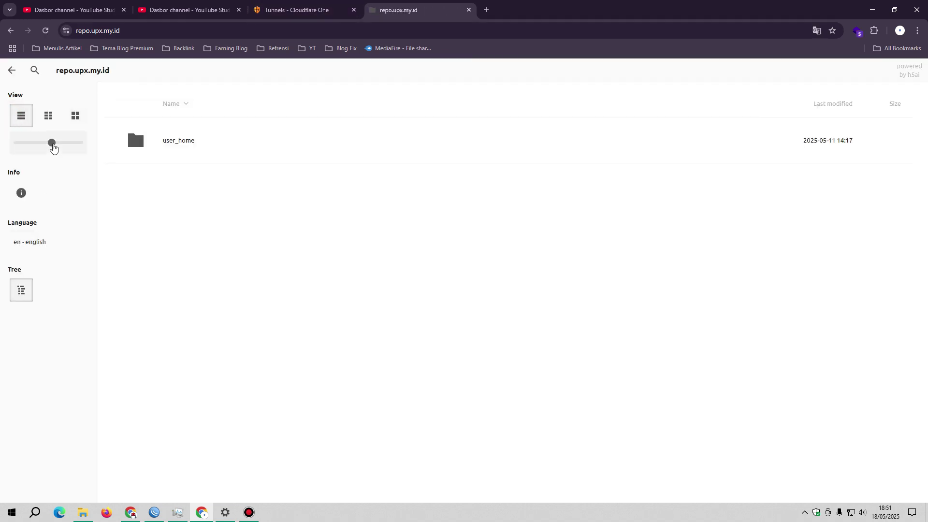
left_click_drag(52, 144, 17, 143)
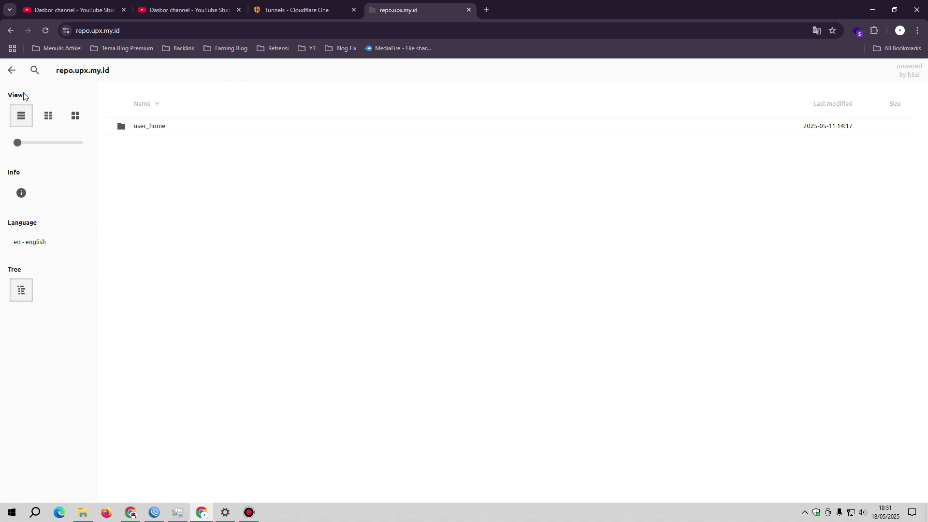
left_click(11, 70)
left_click(41, 117)
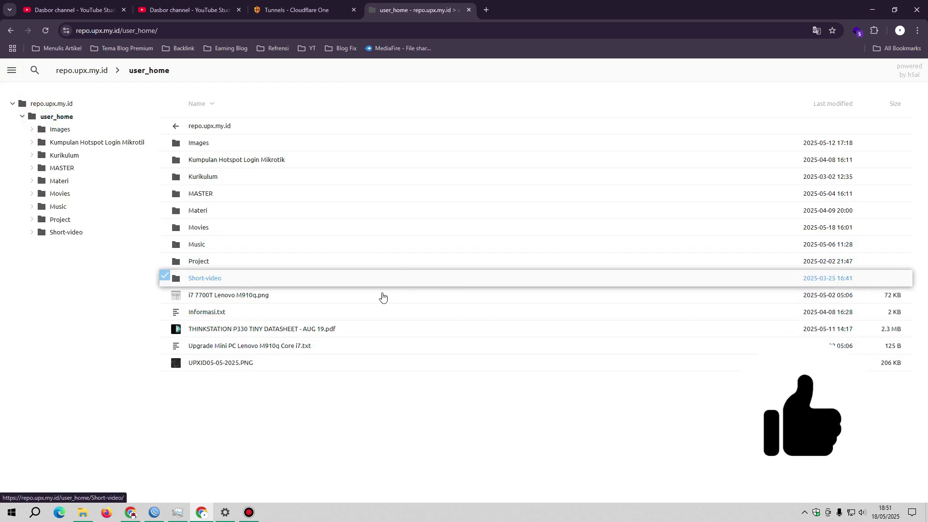
left_click(220, 294)
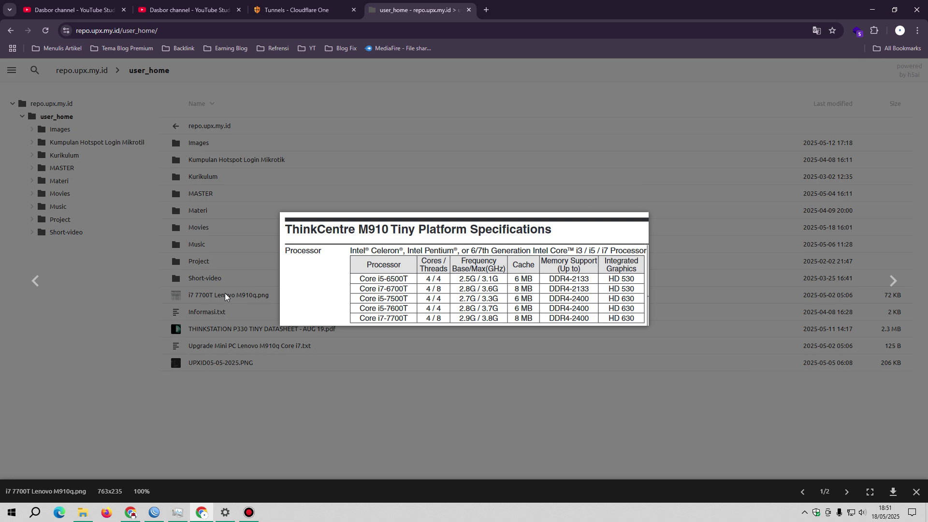
left_click(477, 358)
Open Informasi.txt and enlarge the page text to 150%
left_click(226, 320)
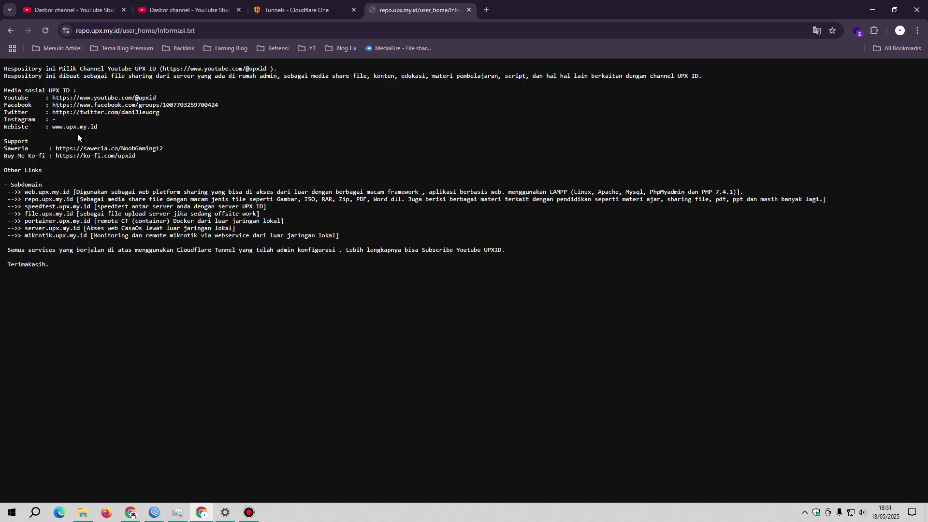
left_click_drag(22, 71, 251, 72)
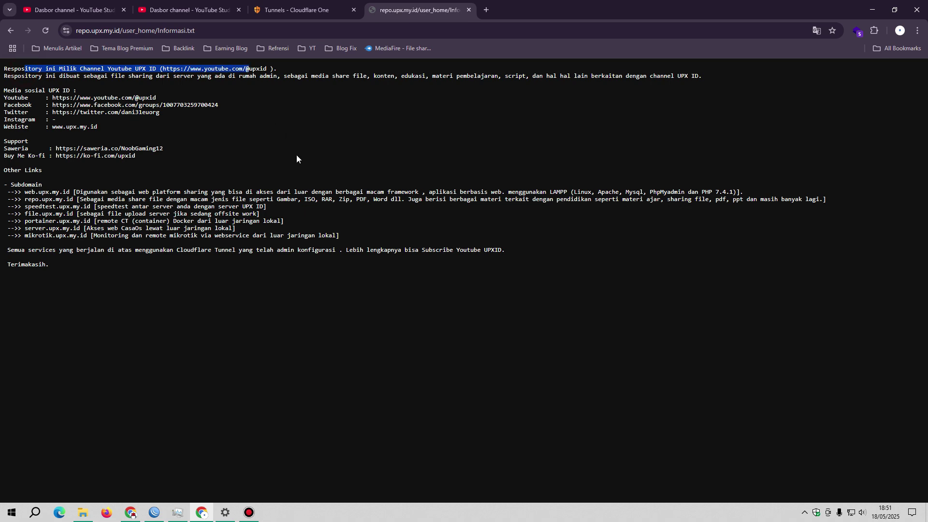
key("ctrl+plus")
key("ctrl+plus")
key("ctrl+plus")
left_click(136, 125)
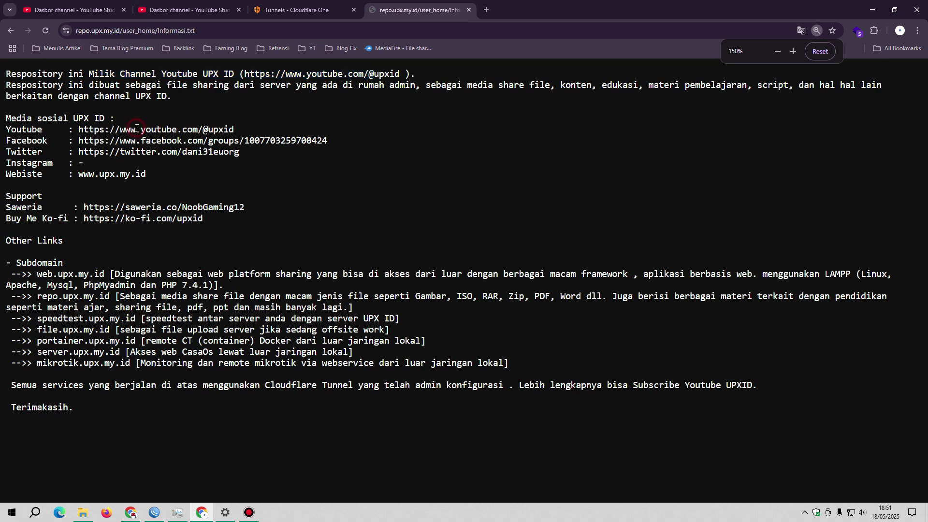
Highlight the YouTube, Facebook, Twitter, website, Saweria and Ko-fi links and the web.upx.my.id subdomain
left_click_drag(77, 127, 284, 137)
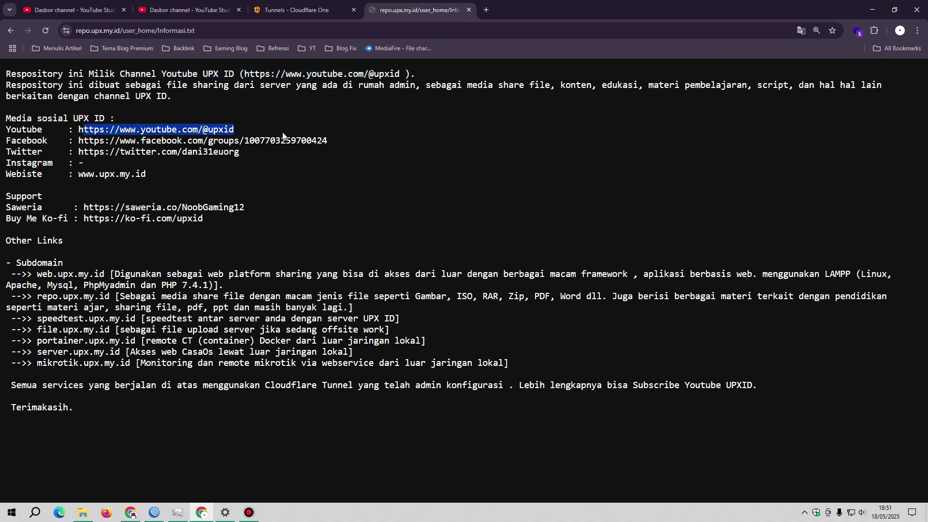
left_click_drag(349, 144, 71, 129)
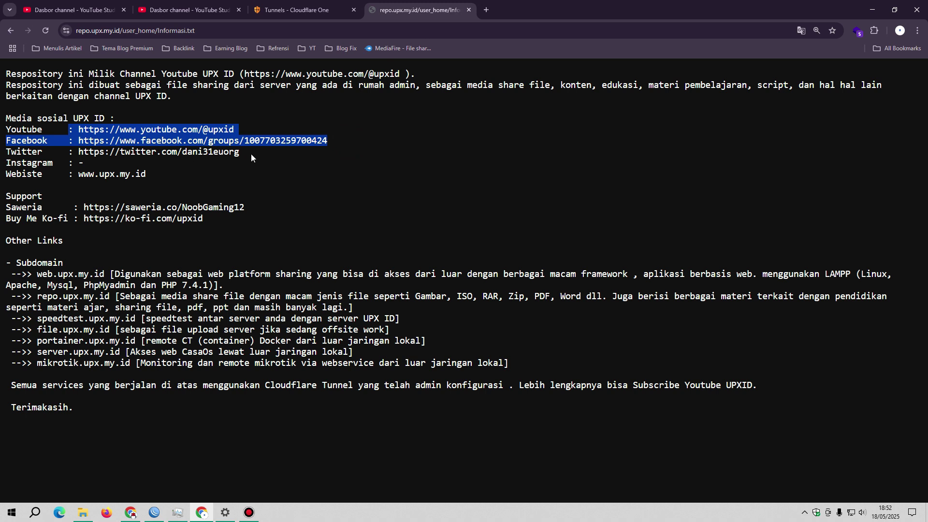
left_click_drag(254, 153, 78, 150)
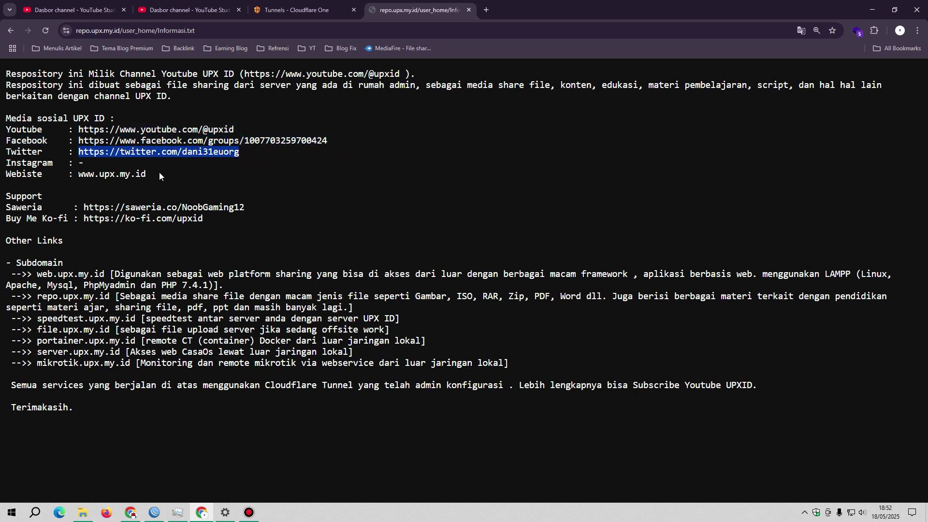
left_click_drag(158, 173, 81, 167)
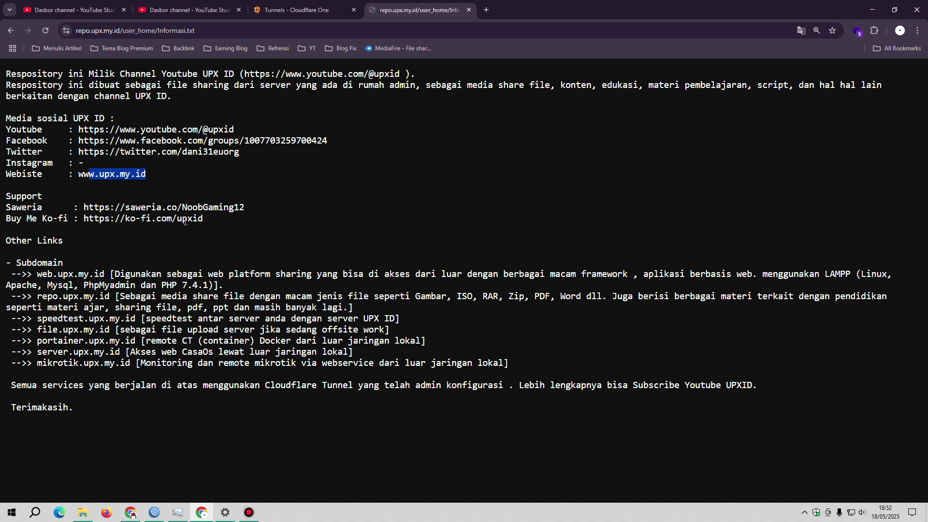
left_click_drag(225, 226, 102, 198)
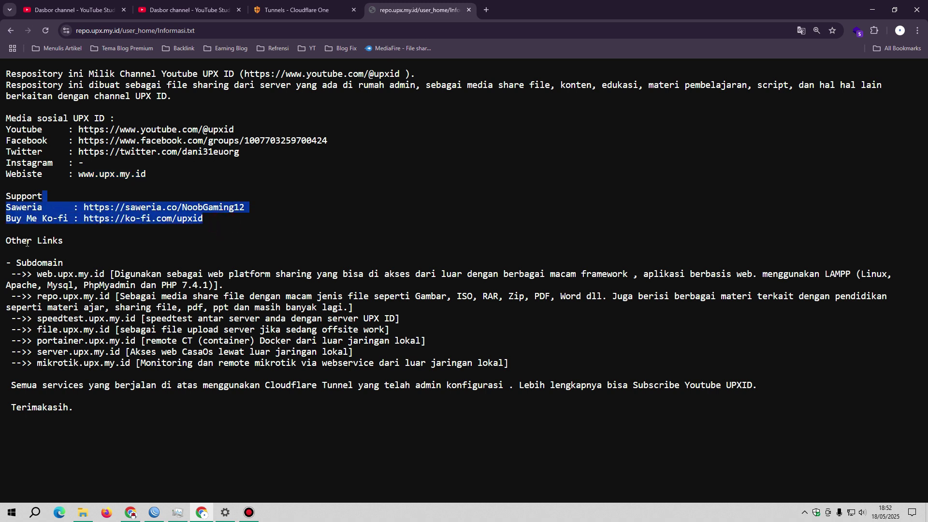
left_click_drag(17, 259, 722, 274)
left_click(30, 289)
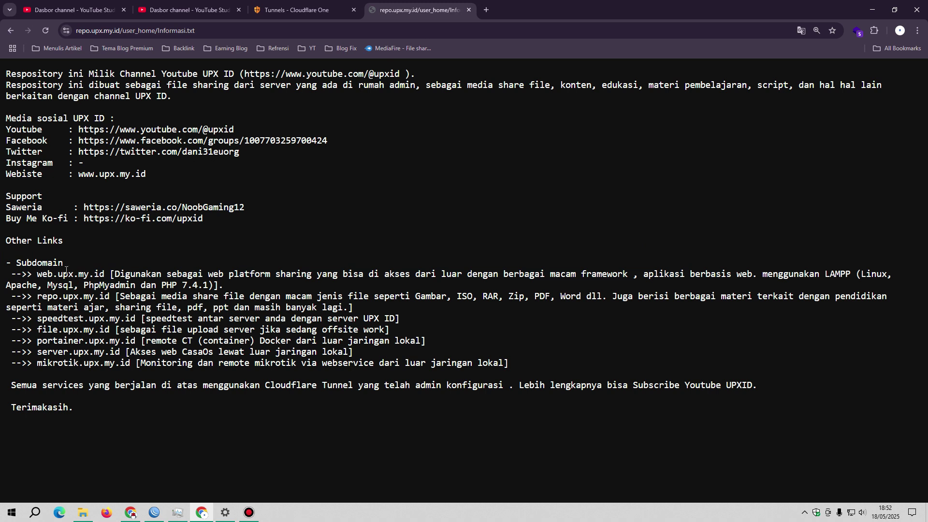
left_click_drag(37, 274, 107, 273)
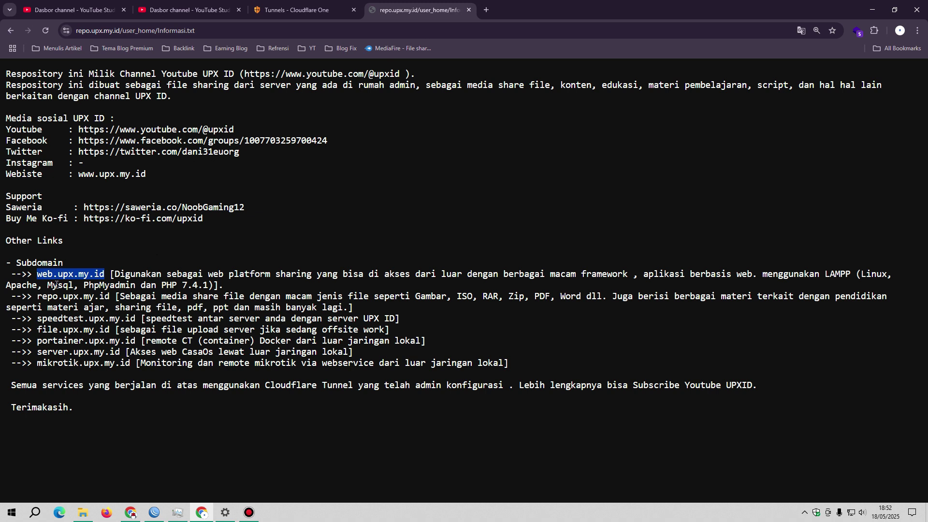
left_click_drag(37, 296, 138, 296)
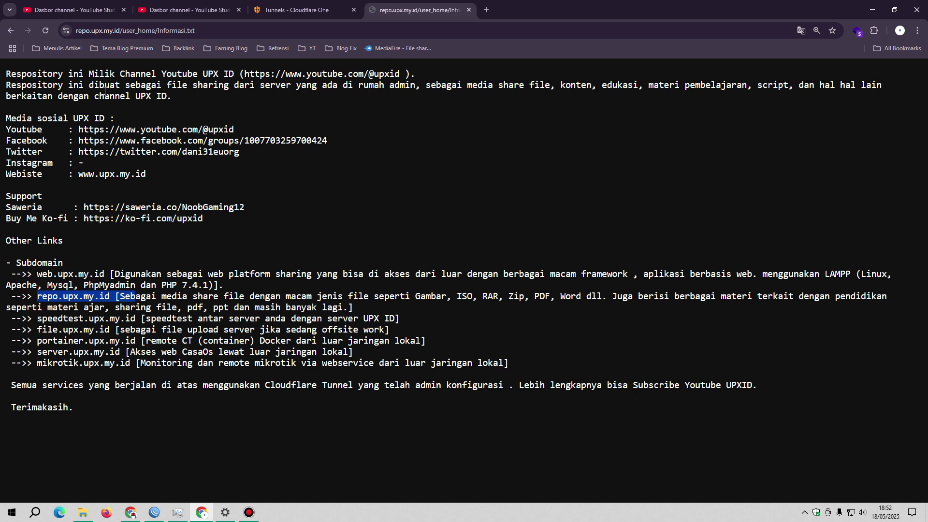
key("ctrl+l")
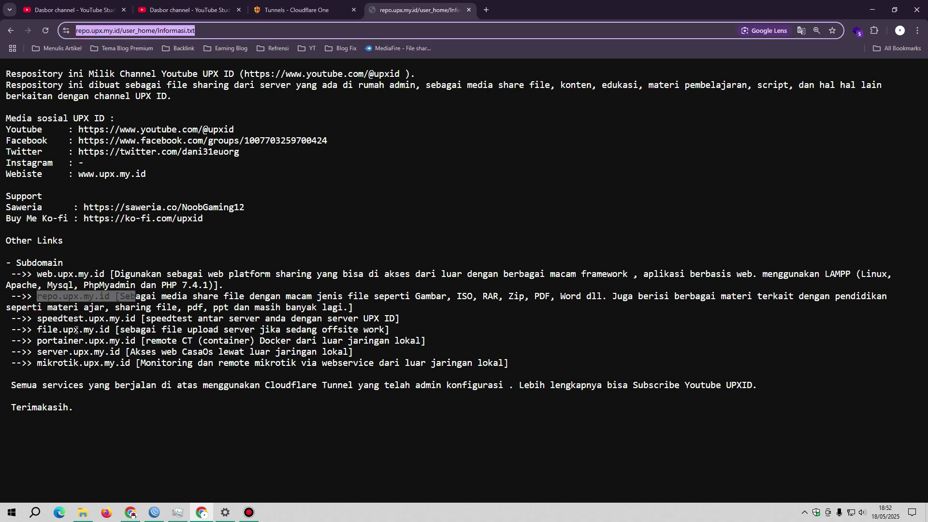
left_click(77, 334)
left_click_drag(37, 318, 413, 323)
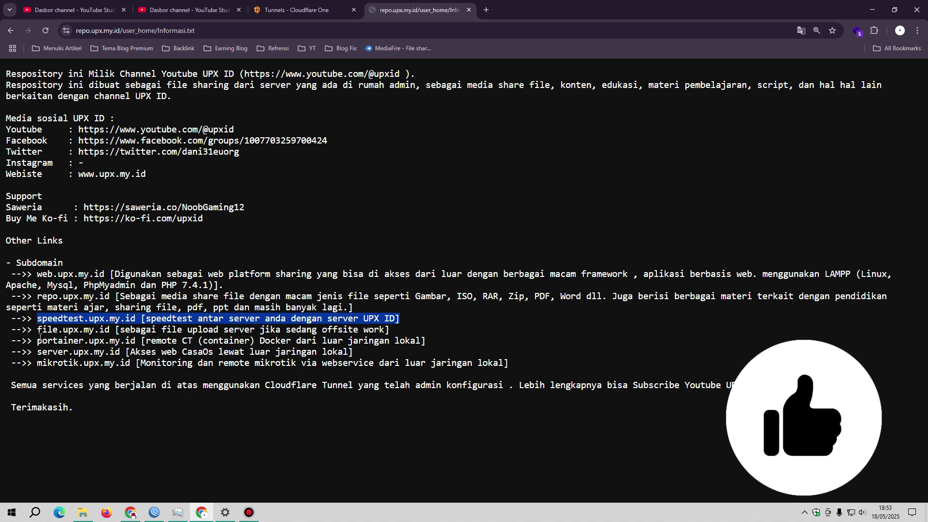
left_click_drag(39, 331, 381, 330)
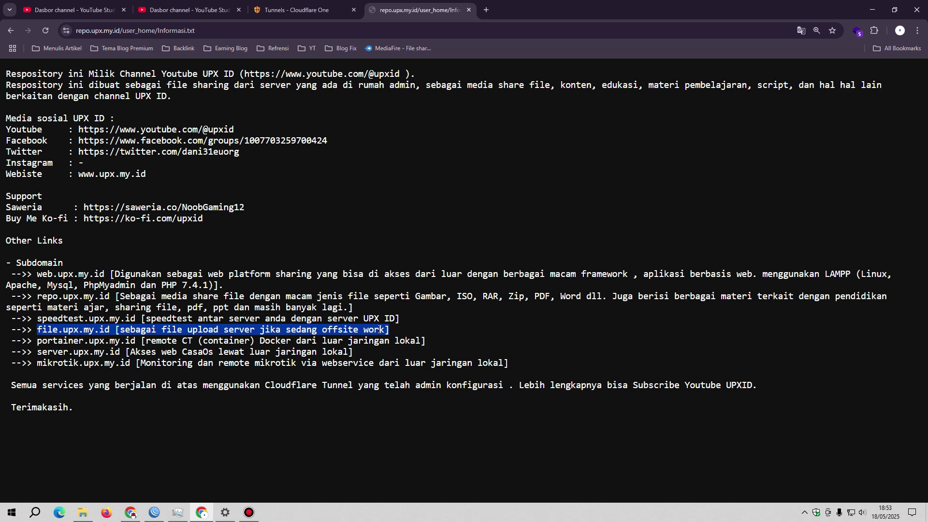
Move between the two YouTube Studio dashboards and open the channel content page
left_click(145, 13)
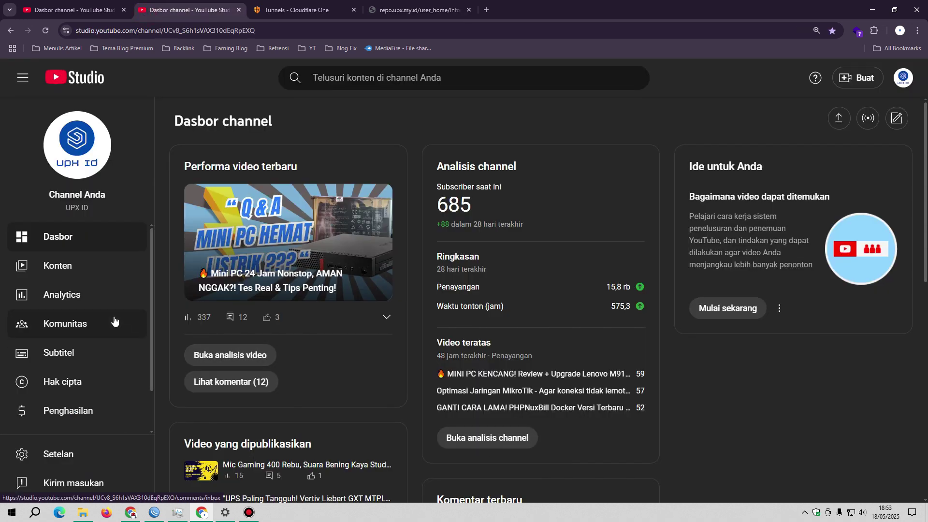
left_click(68, 267)
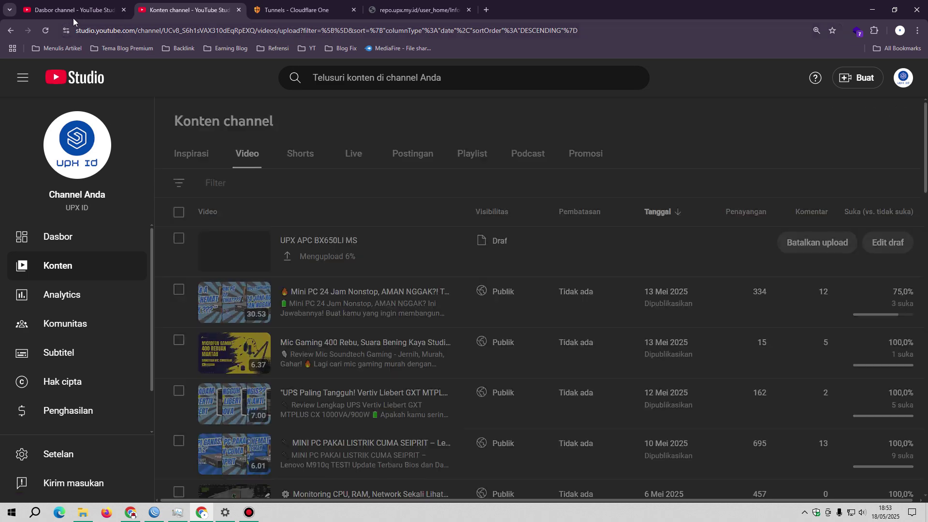
left_click(73, 15)
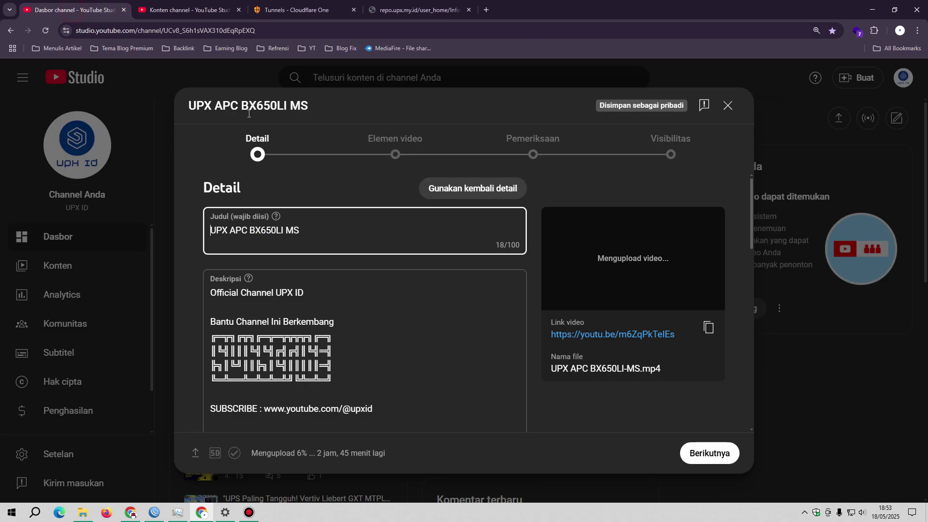
left_click(202, 6)
Scroll the Video list back to the April 2025 uploads and highlight the 19 Apr 2025 date
scroll(396, 335, "down", 3)
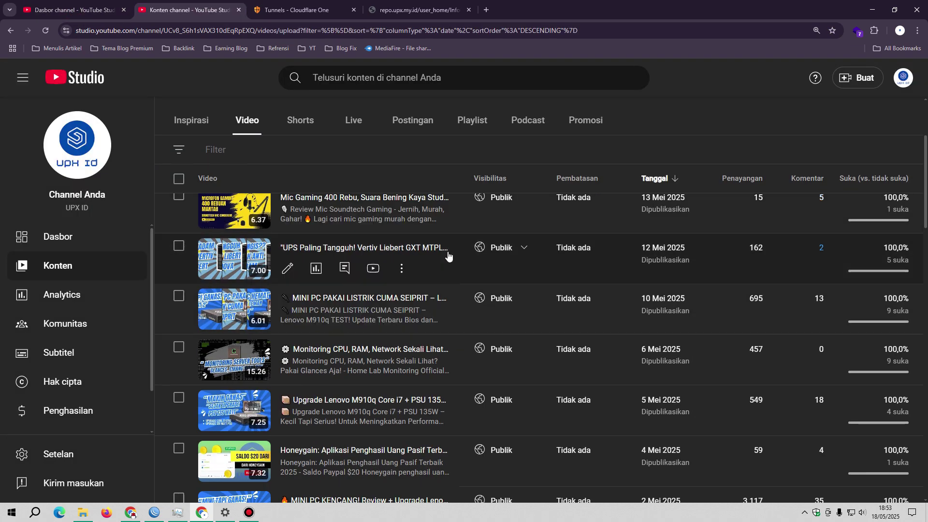
scroll(447, 332, "down", 3)
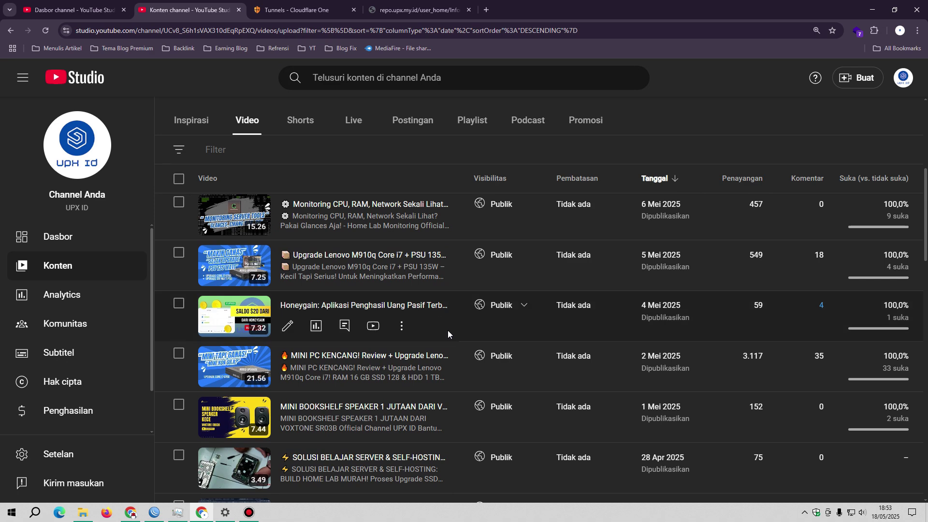
scroll(462, 349, "up", 2)
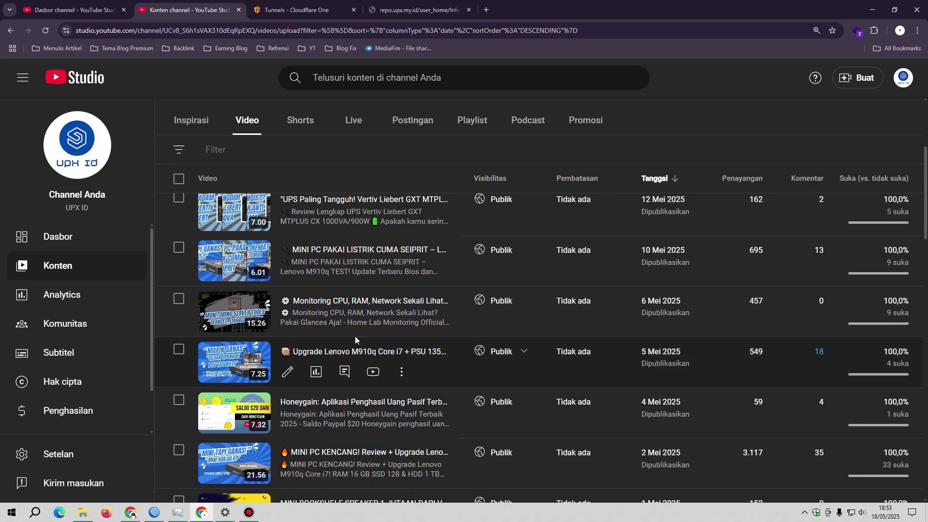
scroll(355, 336, "down", 10)
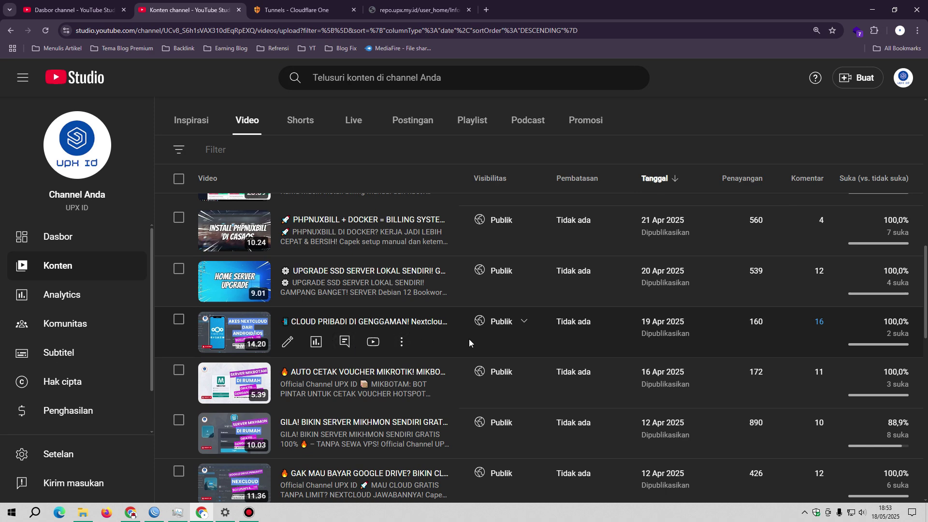
scroll(469, 342, "up", 2)
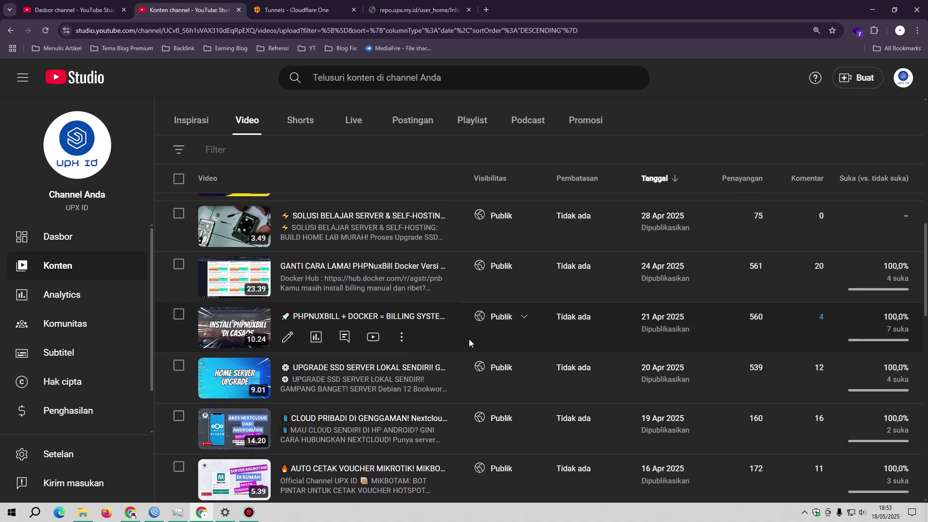
scroll(468, 341, "up", 2)
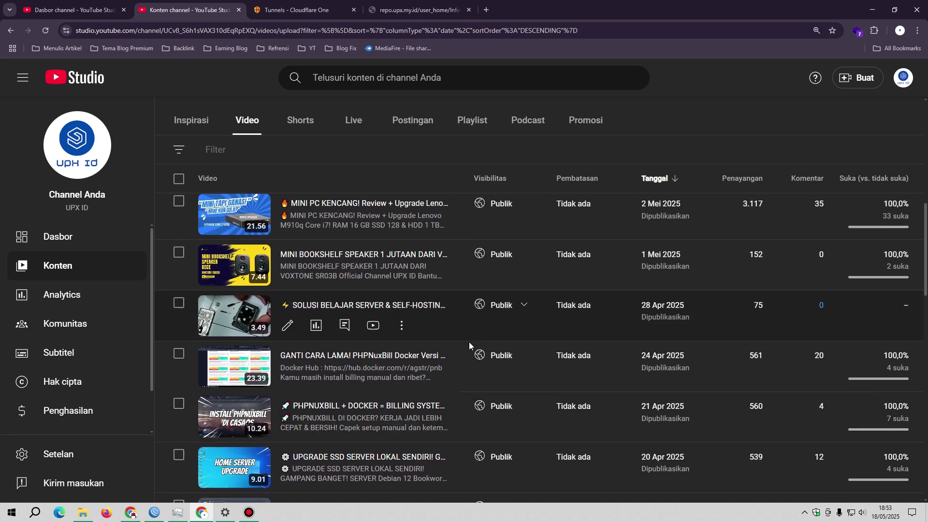
scroll(469, 341, "down", 4)
scroll(469, 341, "down", 2)
scroll(469, 342, "down", 1)
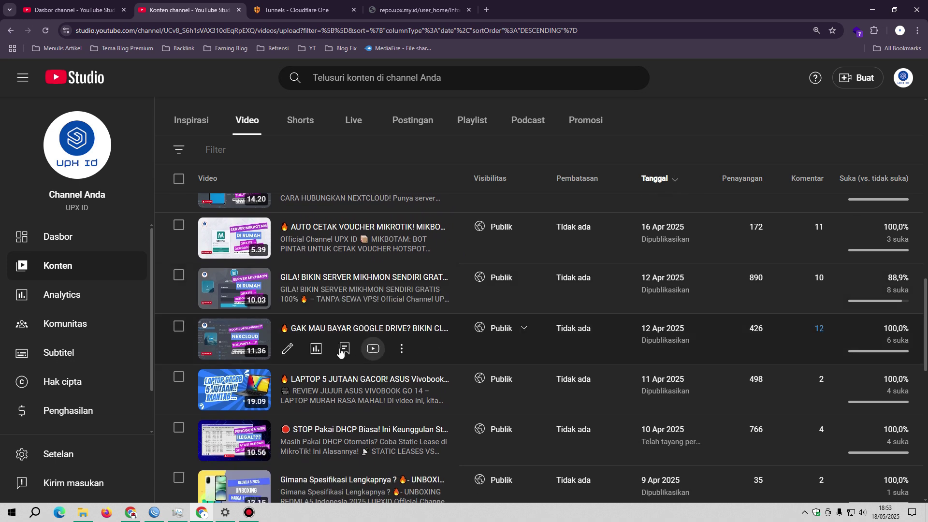
scroll(314, 353, "up", 1)
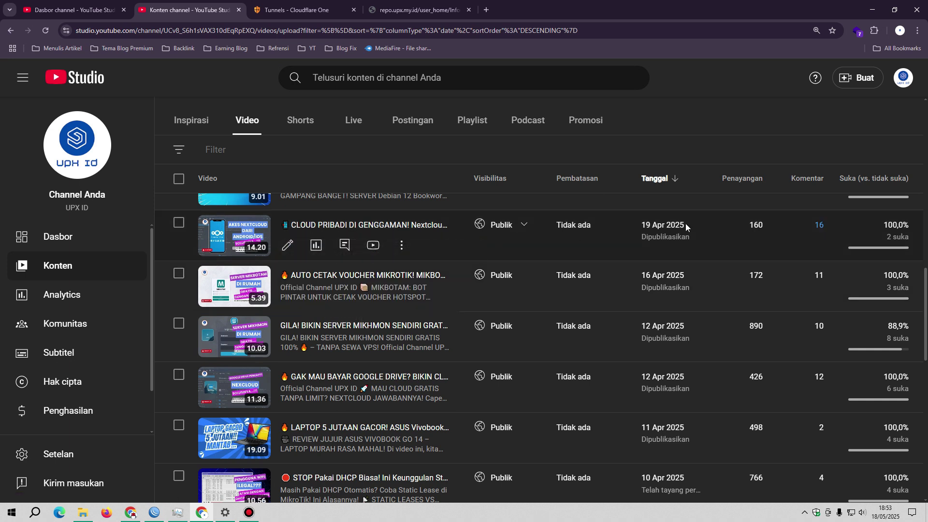
left_click_drag(638, 226, 690, 227)
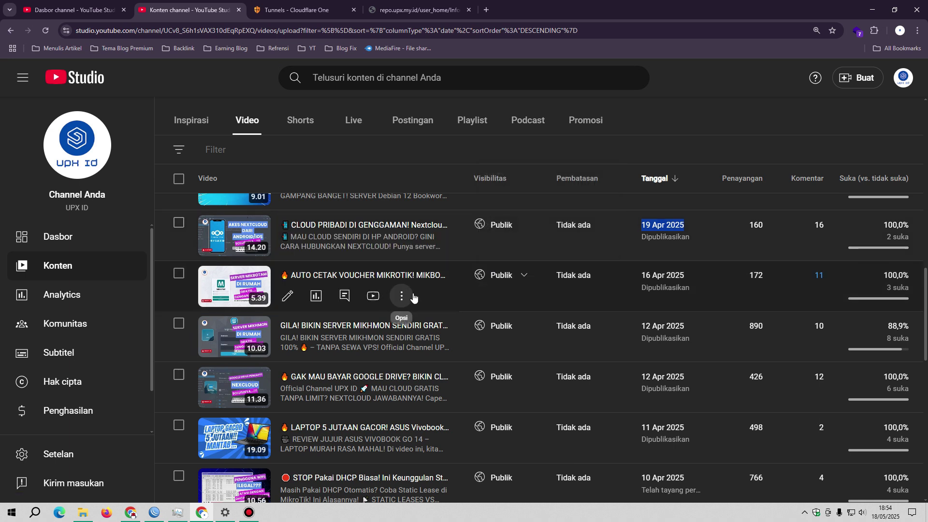
Return to Informasi.txt and highlight the portainer, server.upx.my.id and mikrotik.upx.my.id subdomain lines
left_click(408, 7)
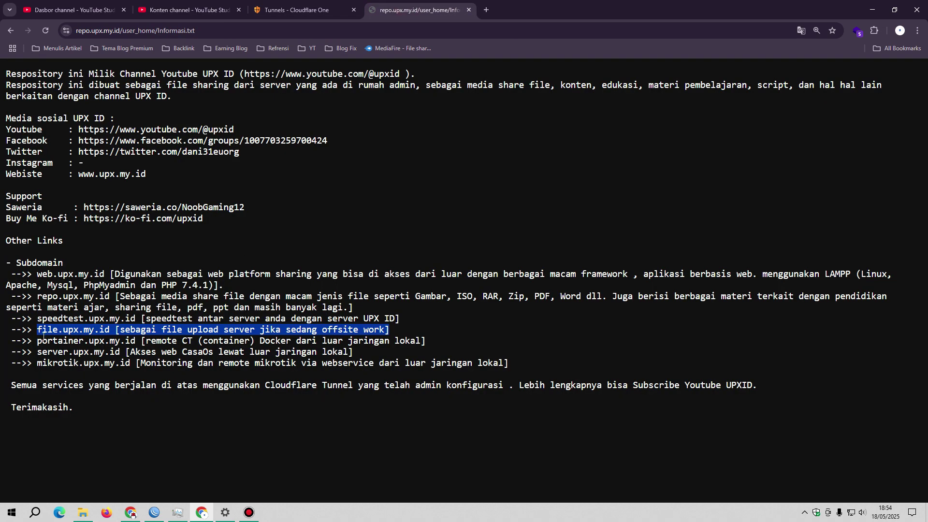
left_click_drag(42, 341, 138, 340)
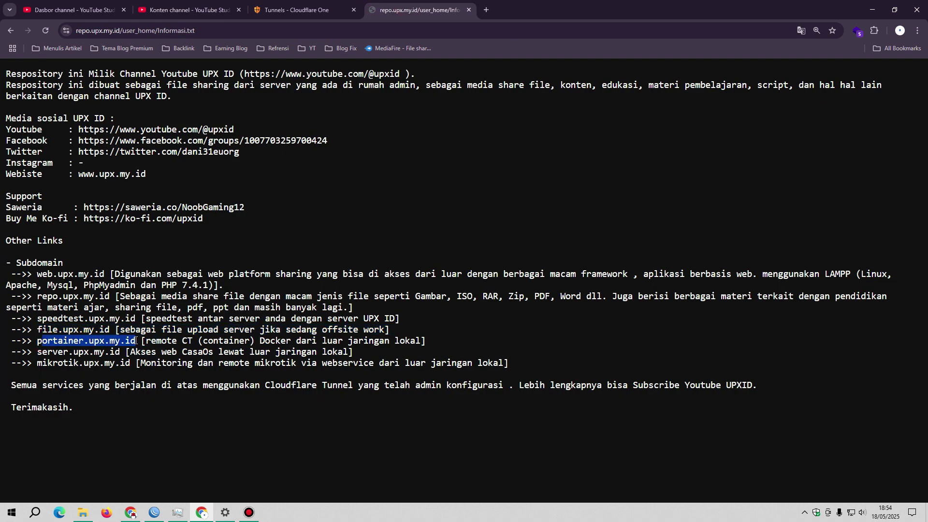
left_click_drag(39, 353, 123, 351)
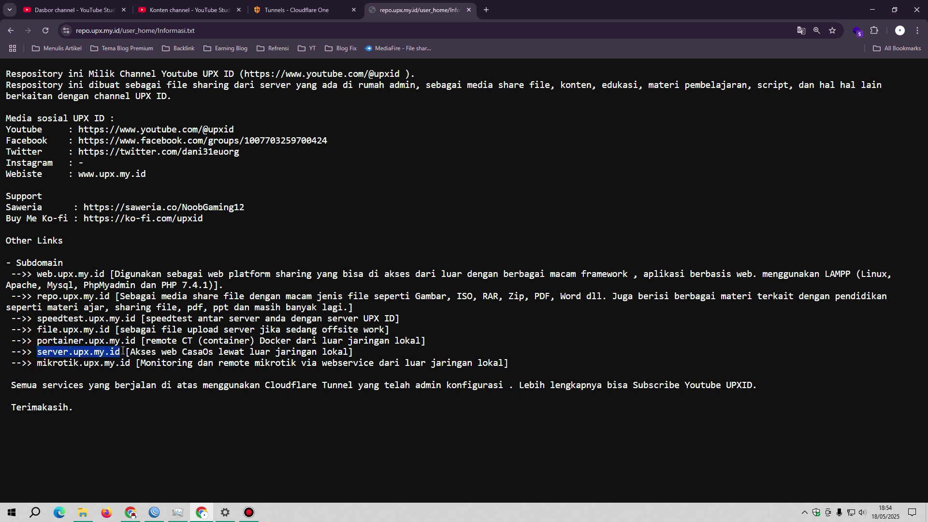
left_click_drag(362, 353, 134, 351)
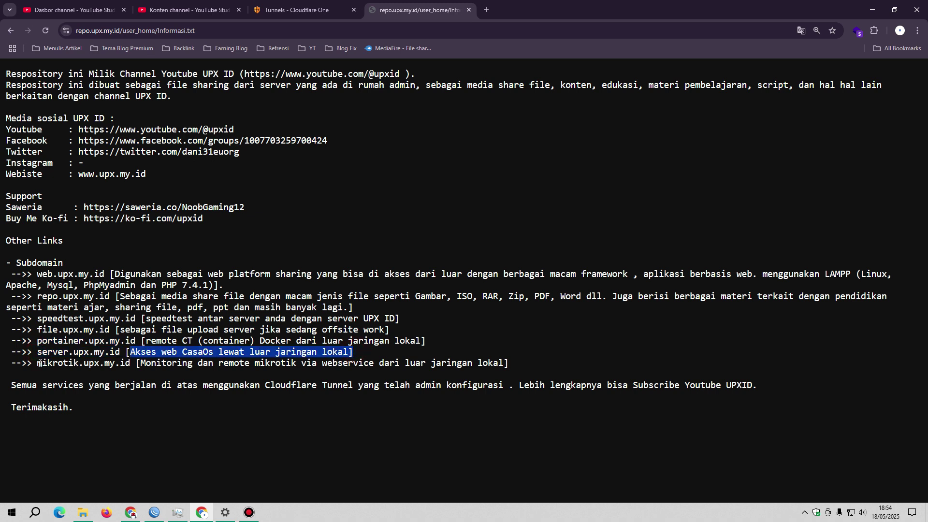
left_click_drag(39, 363, 128, 364)
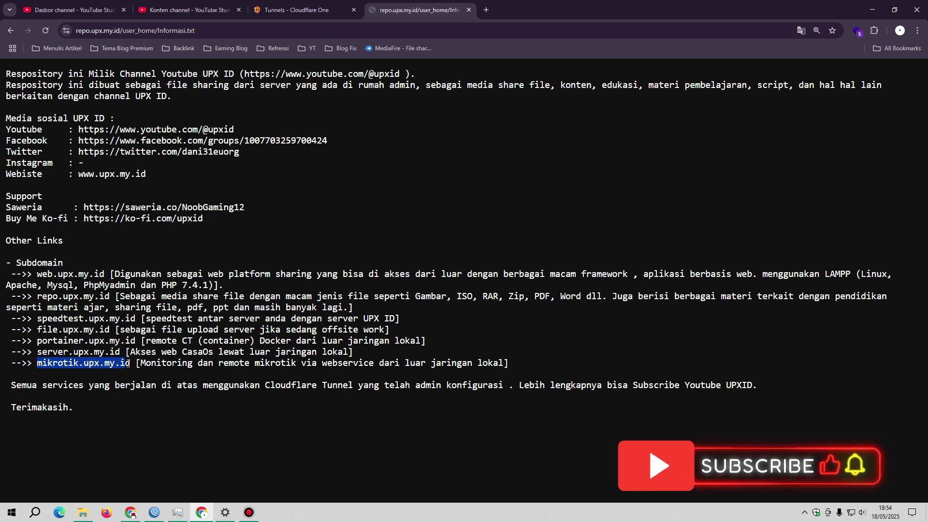
Load mikrotik.upx.my.id in a new tab to reach the RouterOS WebFig login page
left_click(486, 10)
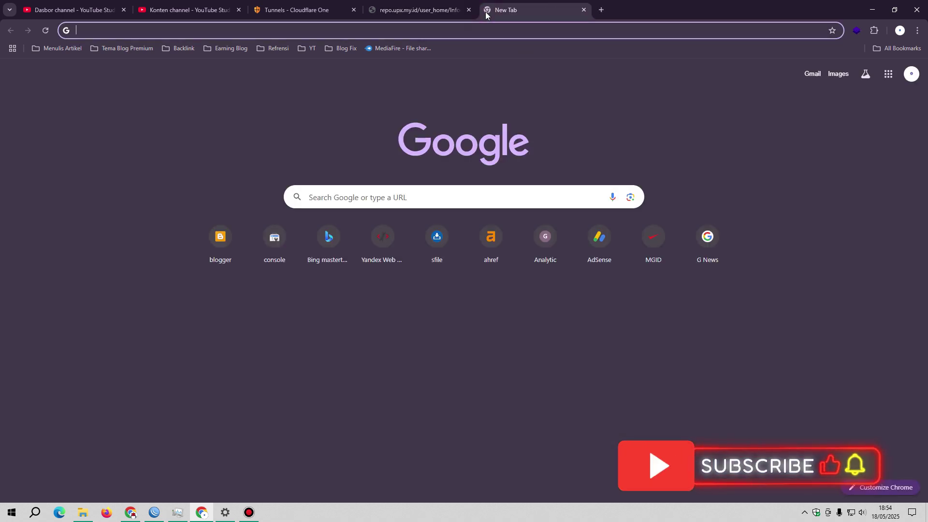
type("mikrotik")
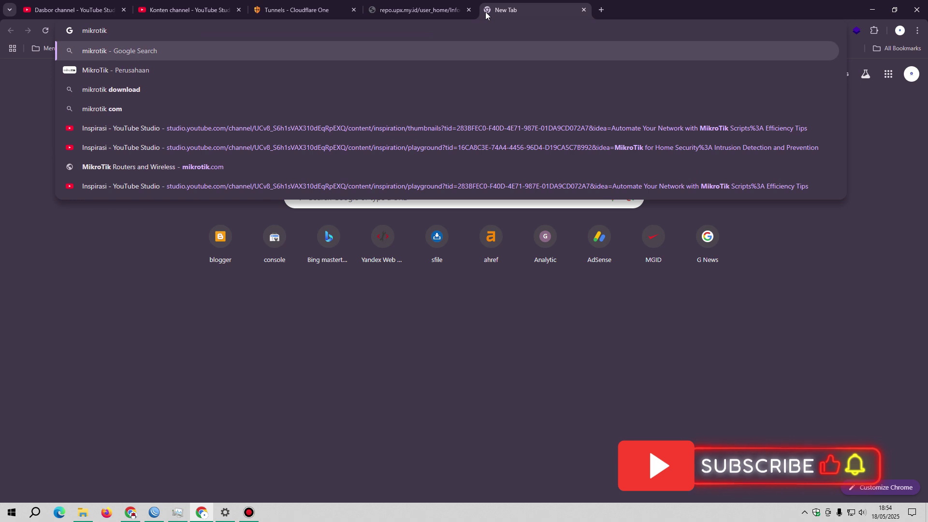
type(".upx.m")
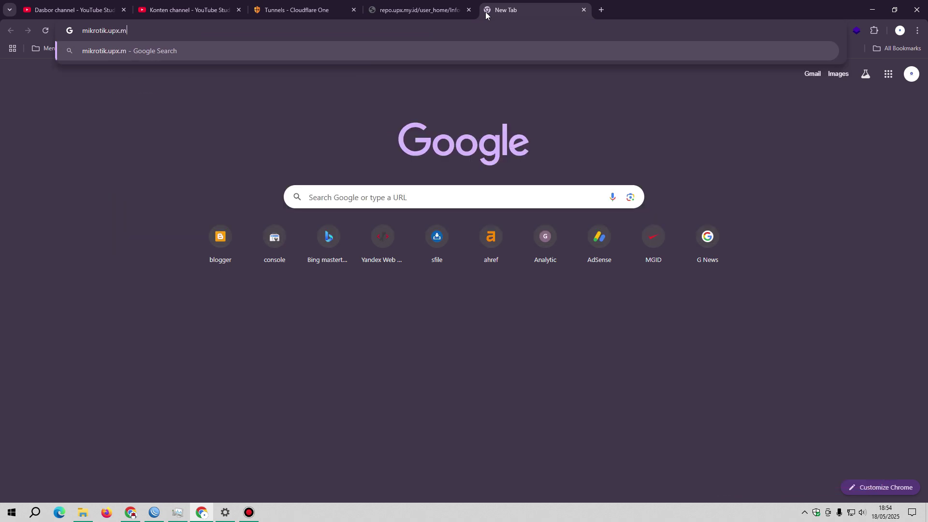
type("y.id")
key("Return")
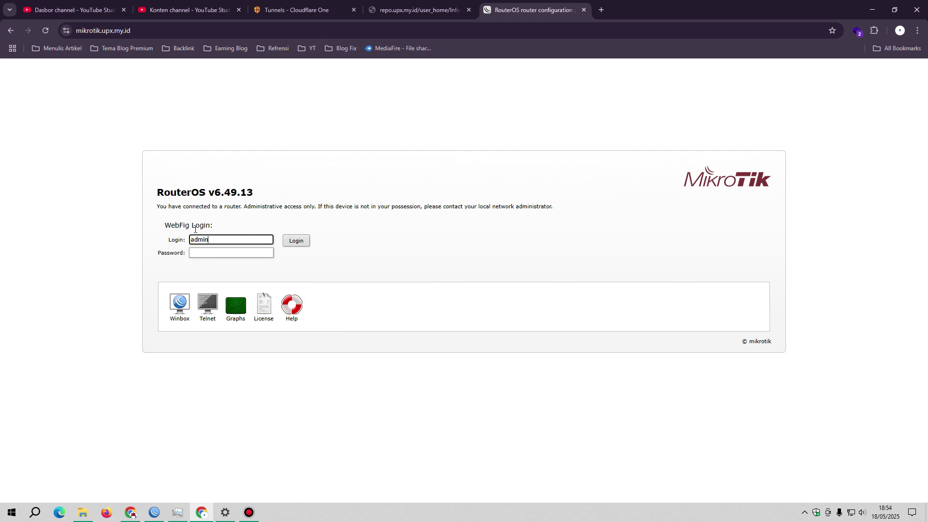
Log in to WebFig with the router's username and password, dismissing Chrome's password prompts
double_click(214, 240)
type("user")
key("Tab")
type("user")
key("Return")
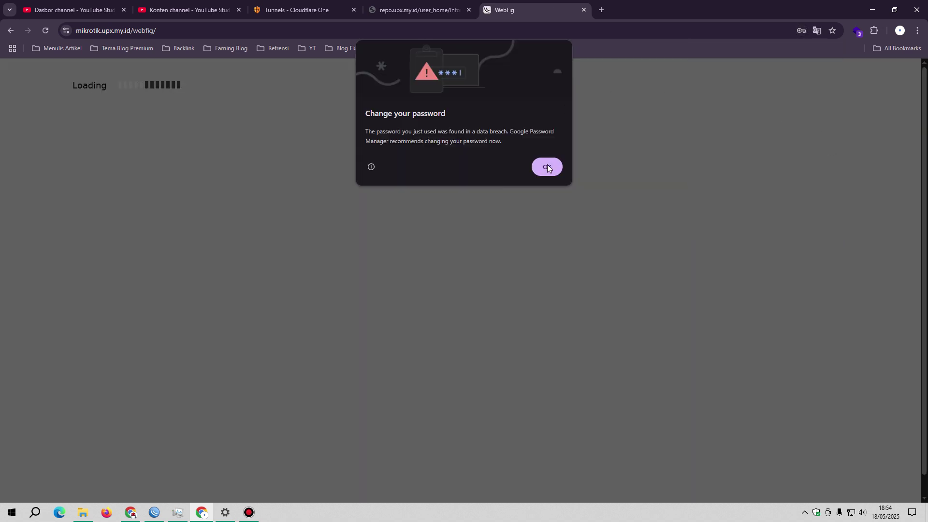
left_click(547, 164)
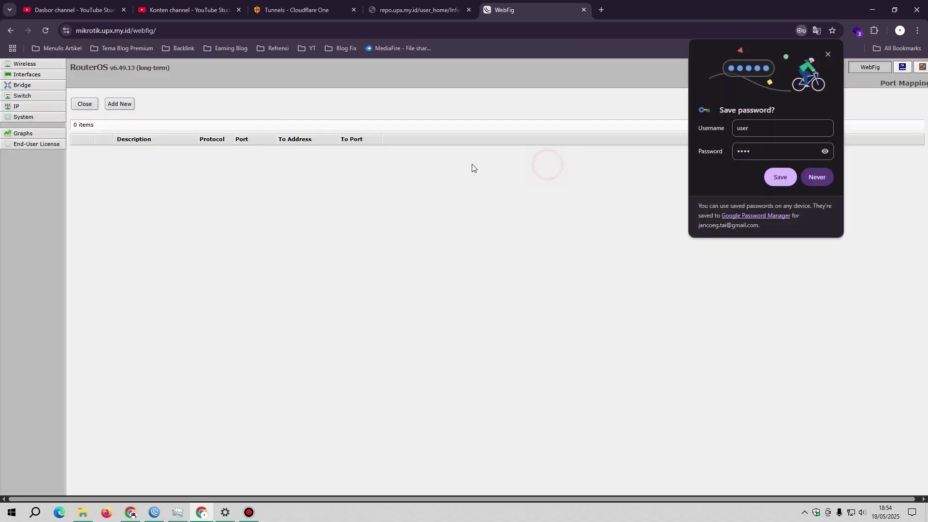
left_click(826, 55)
View the router's interface list and ether1, then select the zRemote interface in WinBox
left_click(15, 76)
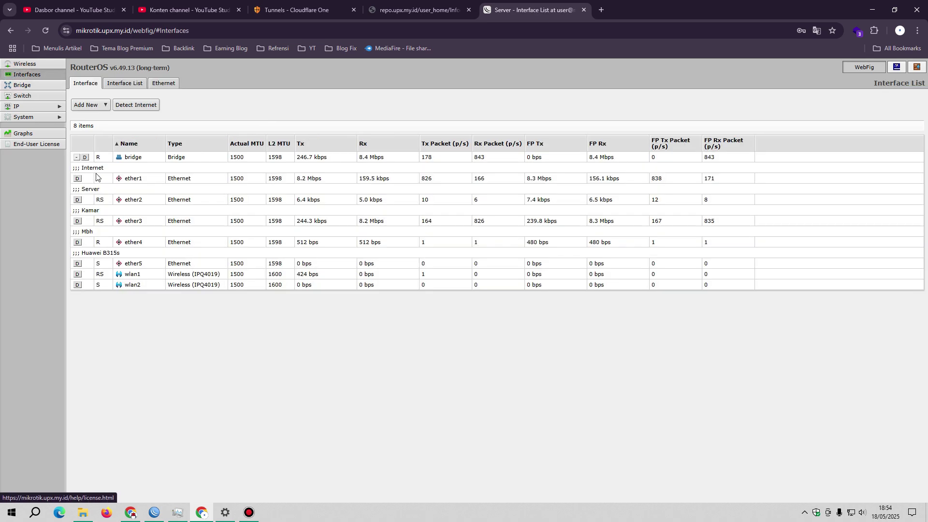
left_click(536, 179)
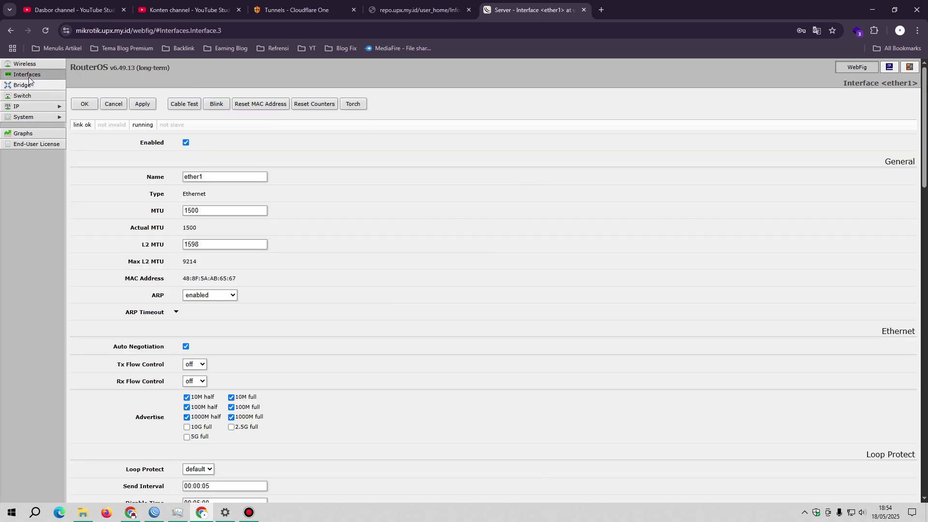
left_click(28, 75)
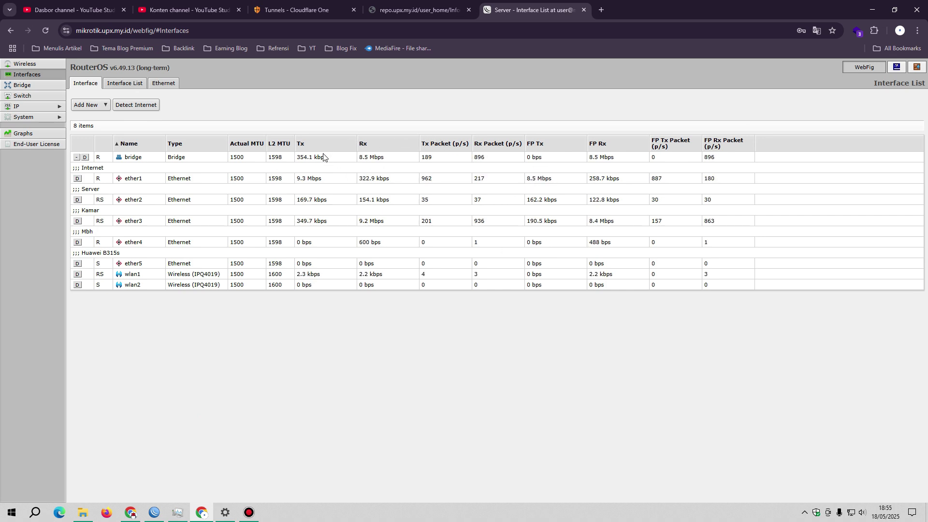
left_click(89, 18)
left_click(523, 13)
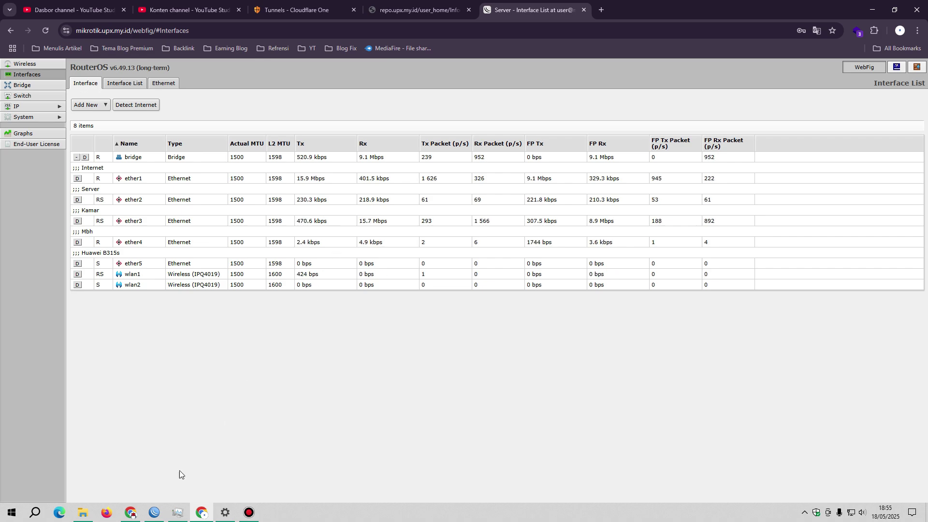
left_click(155, 512)
left_click(202, 333)
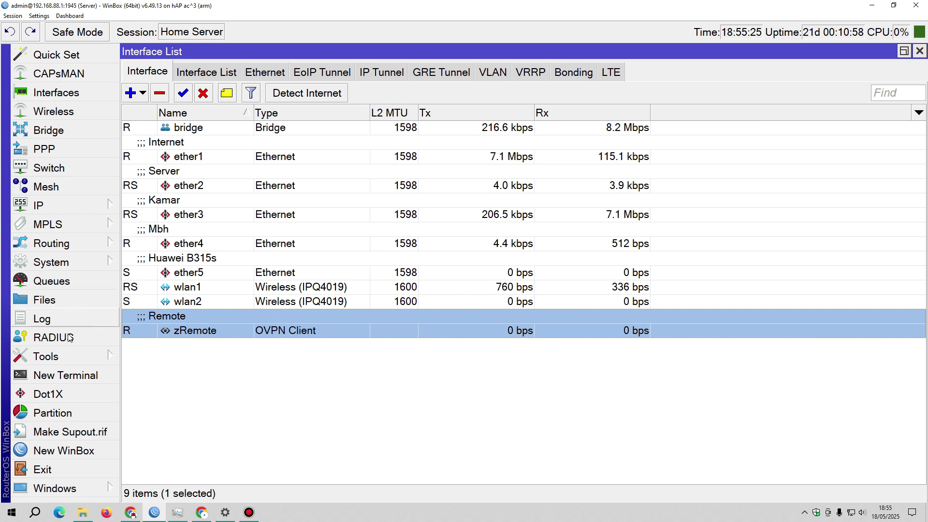
Confirm every Netwatch host, including DDNS 10.236.118.73, is up, then close Netwatch and minimise WinBox
left_click(65, 358)
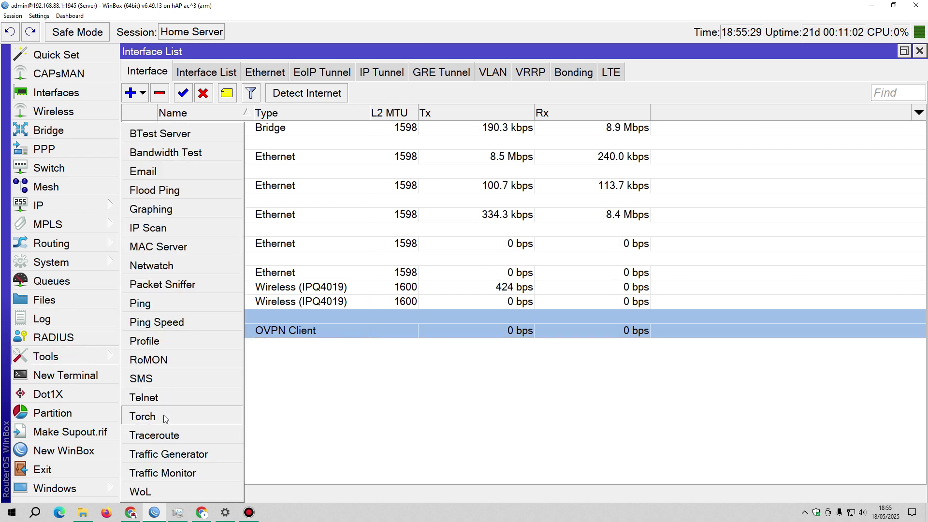
left_click(164, 267)
left_click(525, 293)
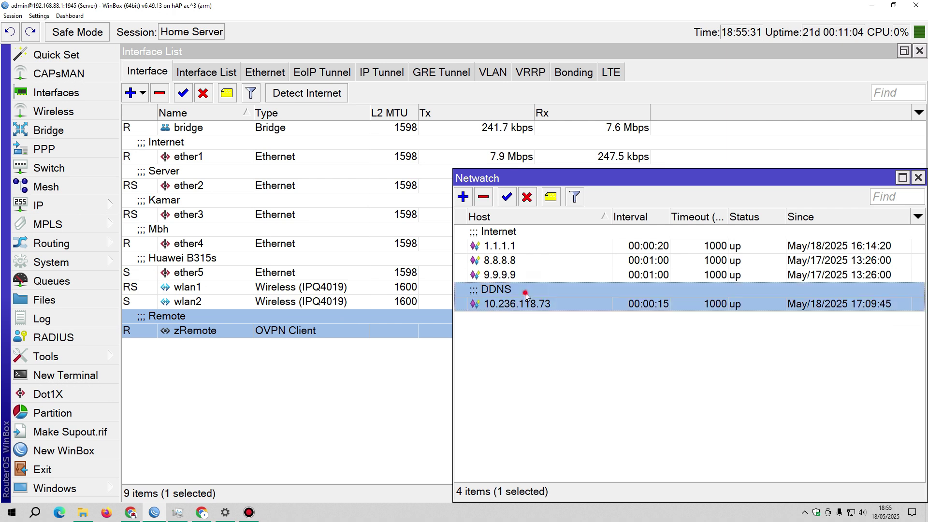
left_click_drag(574, 177, 538, 152)
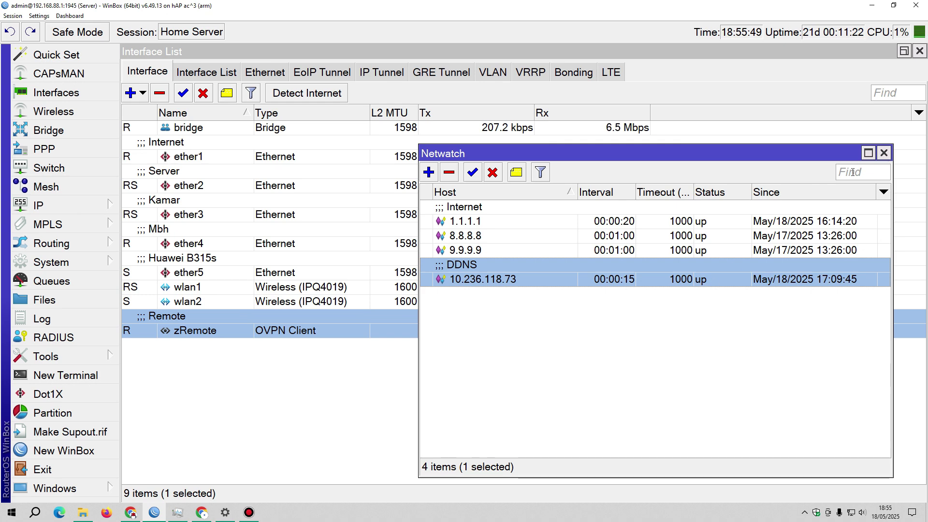
left_click(884, 154)
left_click(872, 5)
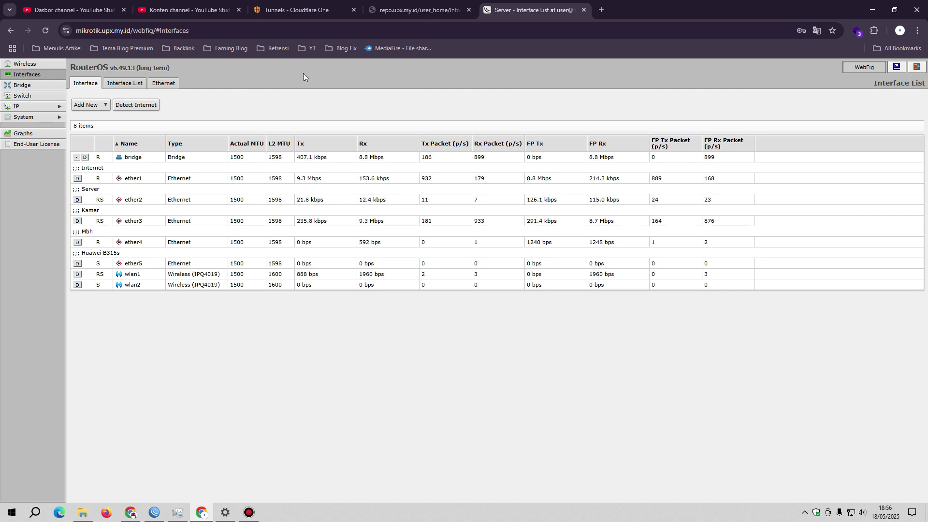
Verify the Home-Server tunnel is HEALTHY in Cloudflare One, then bring the CasaOS window forward
left_click(301, 11)
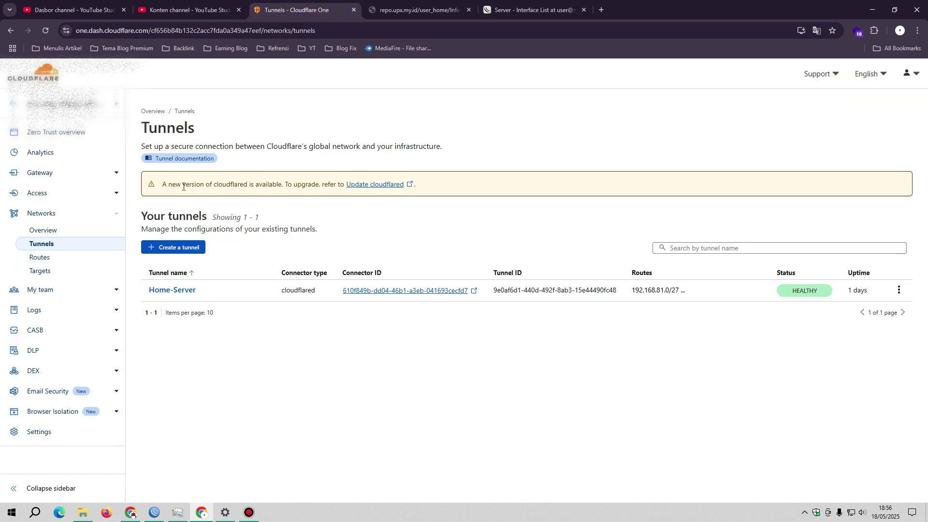
left_click(134, 512)
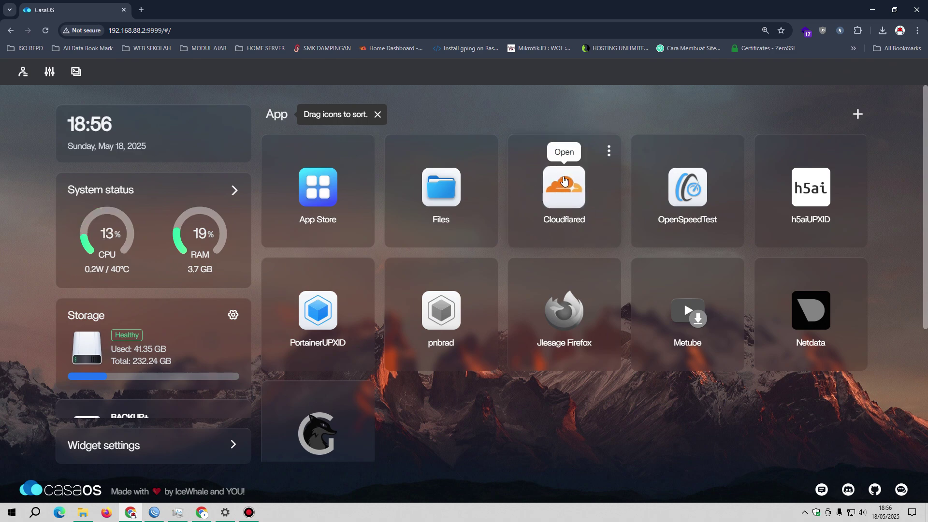
Glance through the App Store, then open Cloudflared's settings and look over its image tag choices
left_click(318, 187)
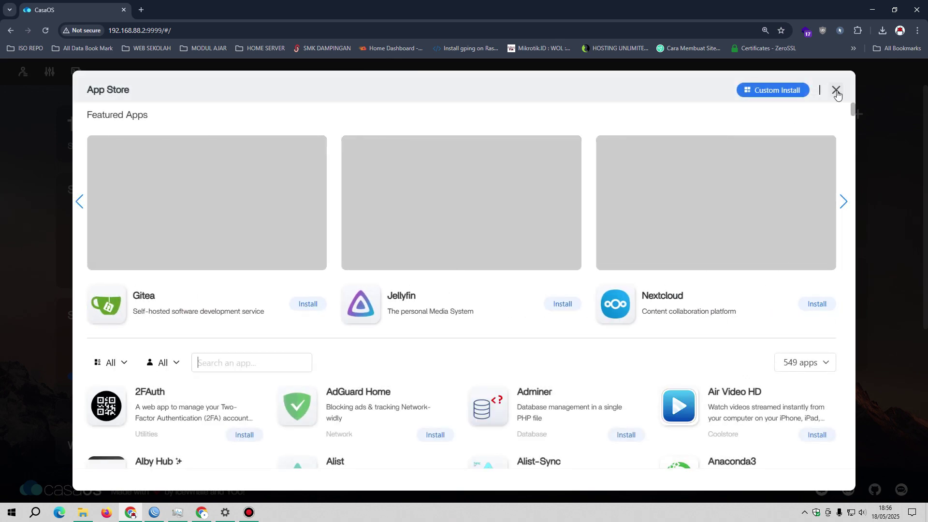
left_click(836, 91)
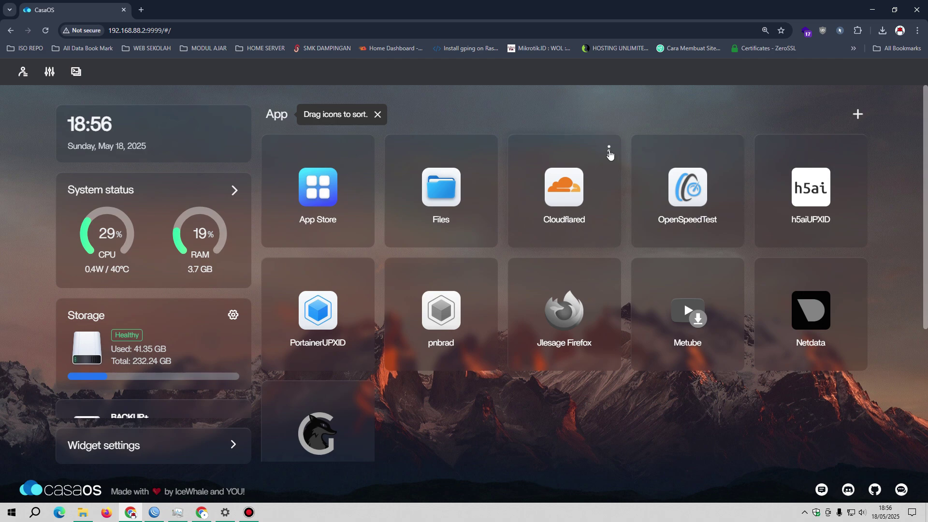
left_click(609, 150)
left_click(626, 216)
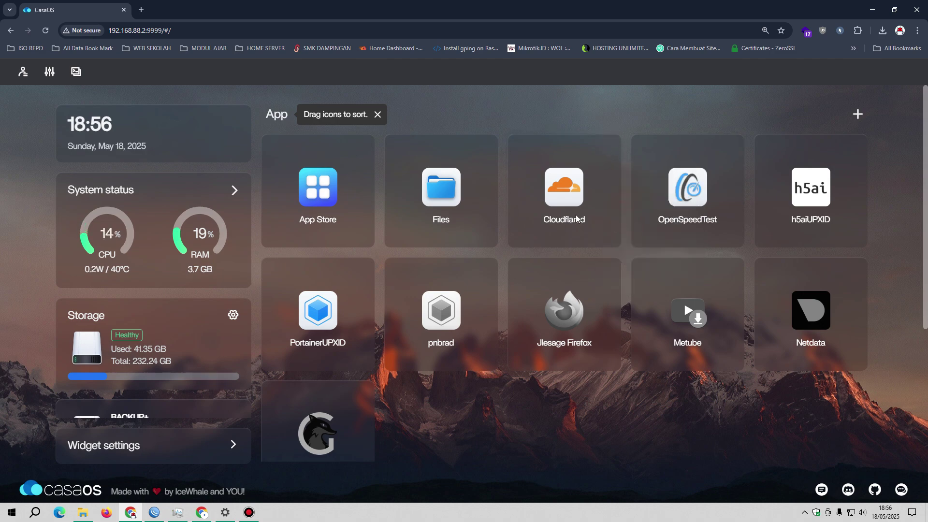
left_click_drag(529, 181, 496, 179)
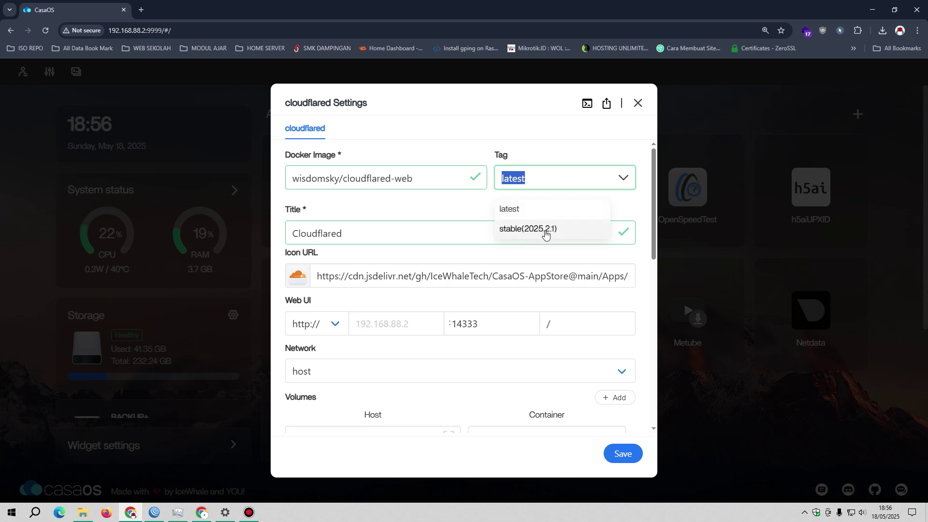
left_click(474, 101)
Try Cloudflared memory limits of 256, 512 and 1024, then close the settings without saving
left_click_drag(653, 159, 652, 330)
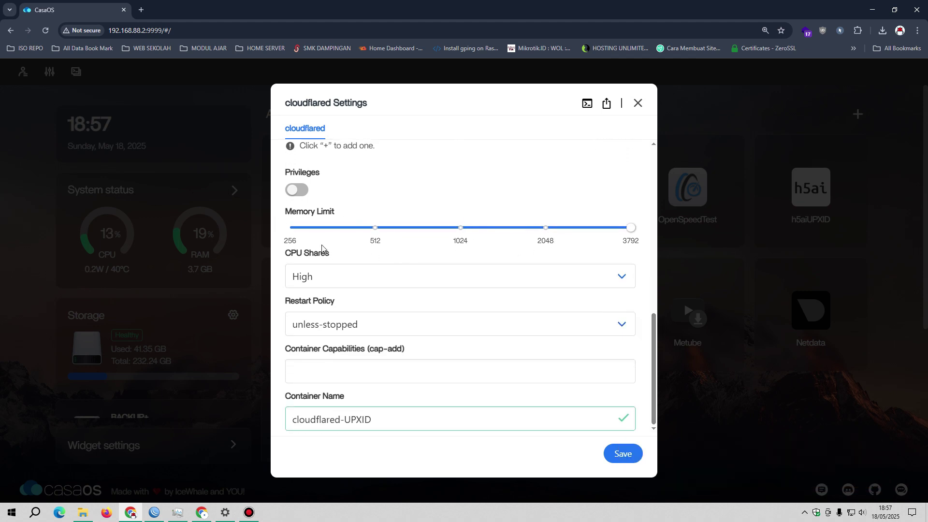
left_click(292, 228)
left_click(373, 227)
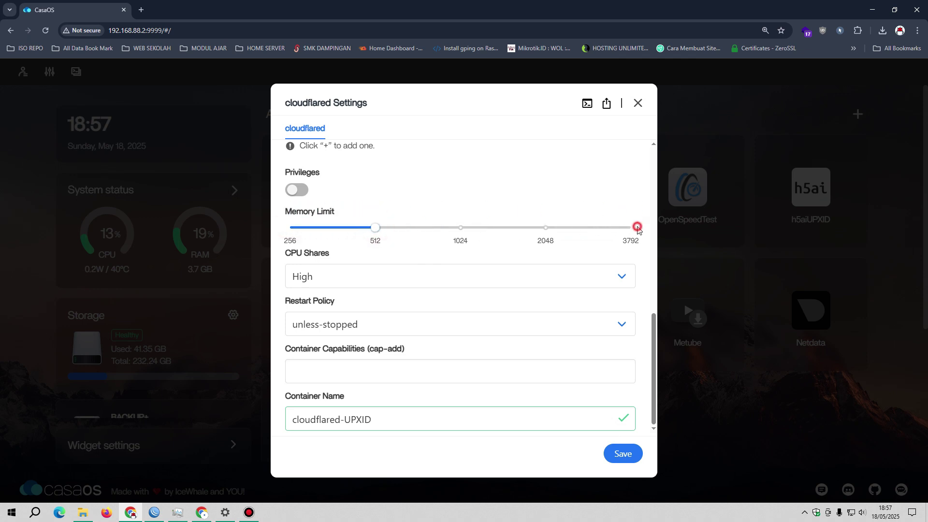
left_click(457, 229)
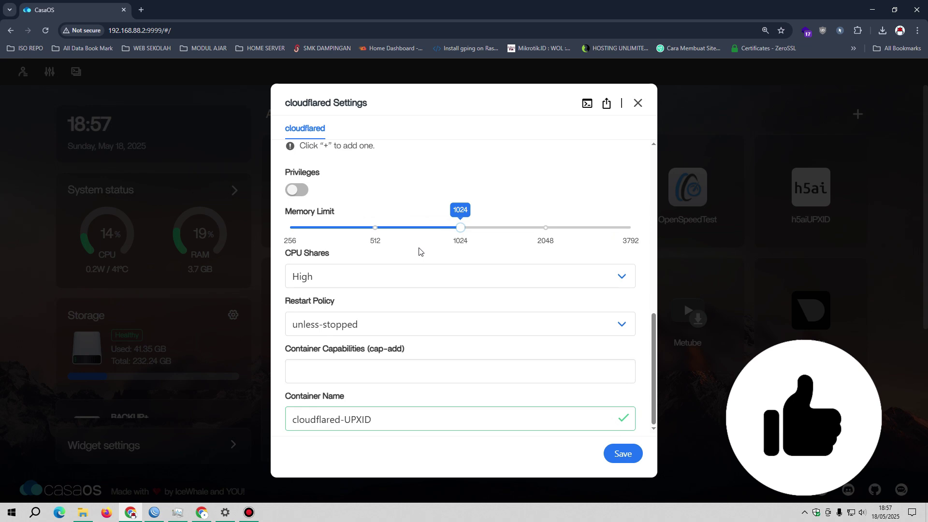
left_click(638, 103)
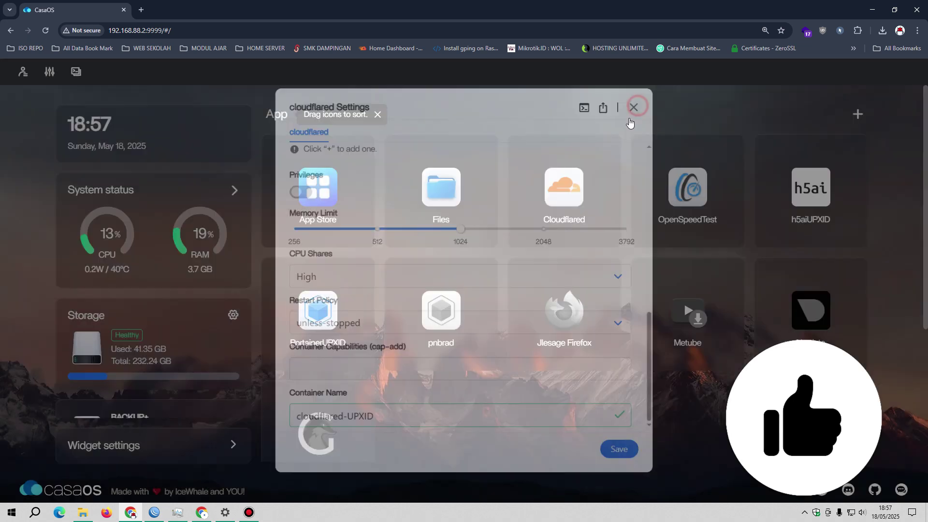
Show per-app RAM usage and highlight cloudflared-UPXID's 74.67 MB figure
left_click(234, 191)
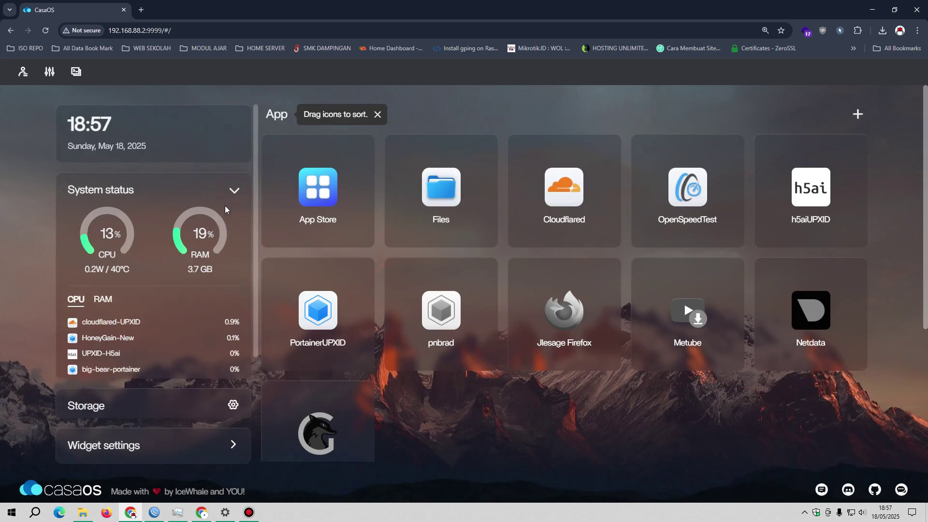
left_click(97, 302)
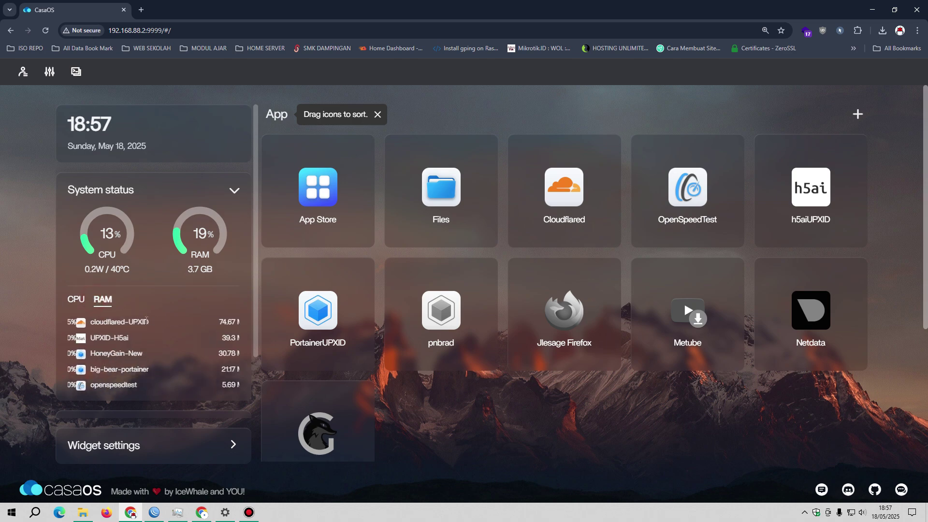
left_click_drag(212, 322, 234, 325)
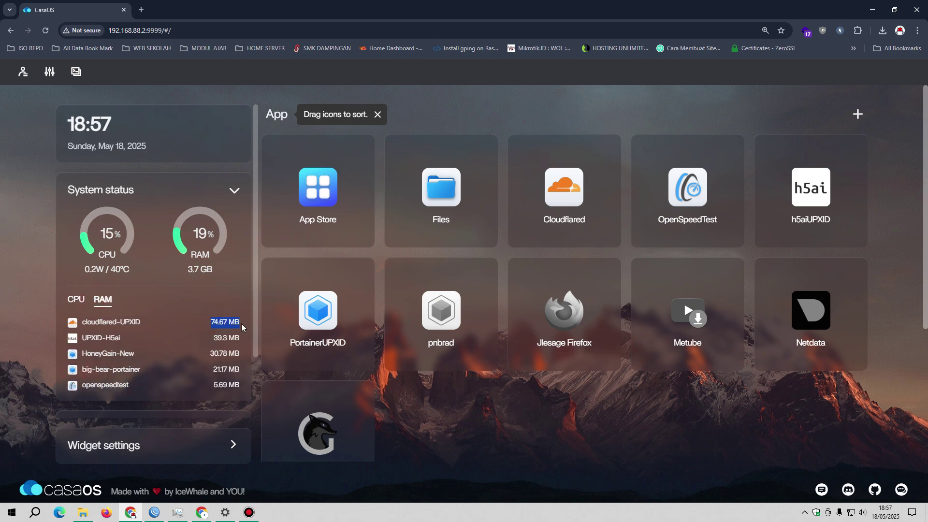
In Cloudflared's settings, switch the memory limit between 1024 and 512
left_click(608, 151)
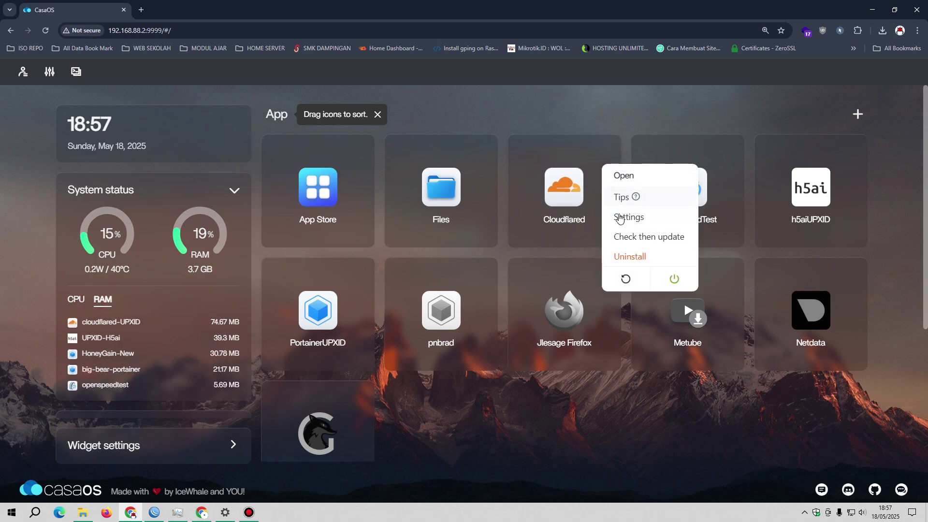
left_click(620, 219)
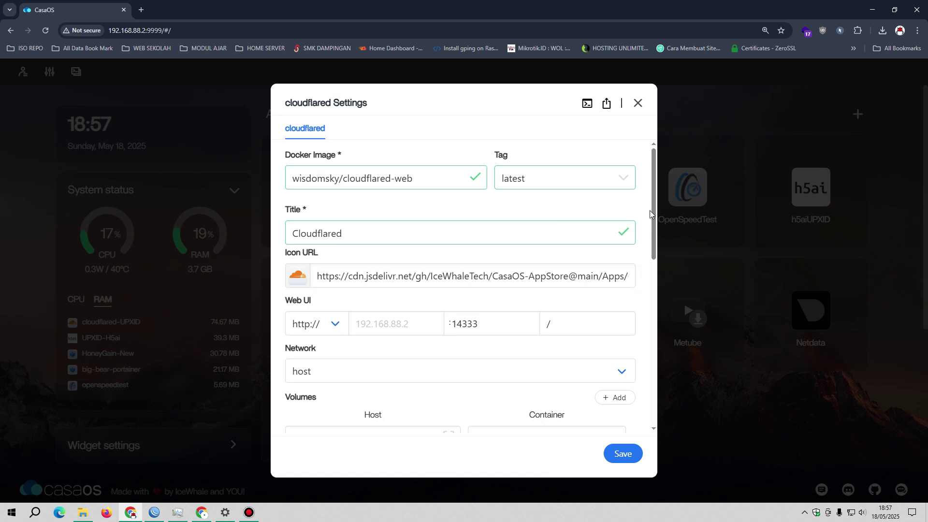
left_click_drag(650, 213, 646, 387)
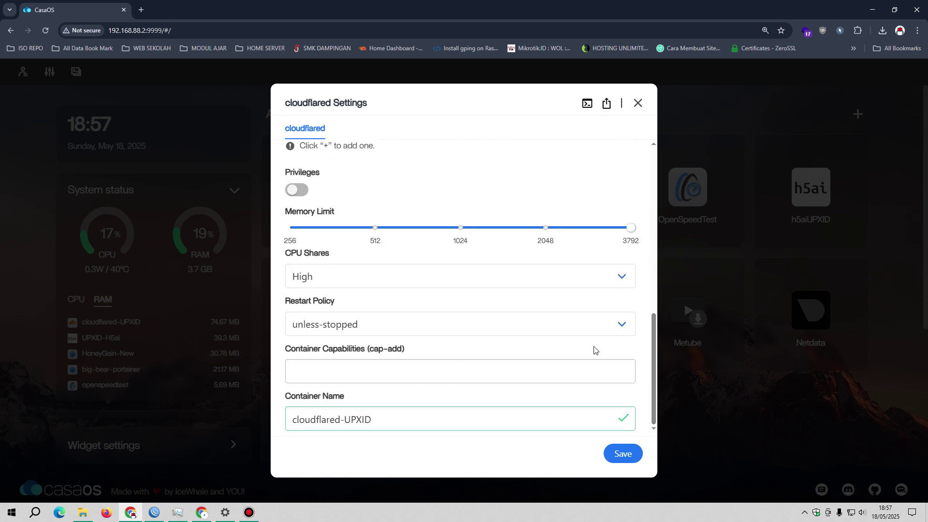
left_click(462, 231)
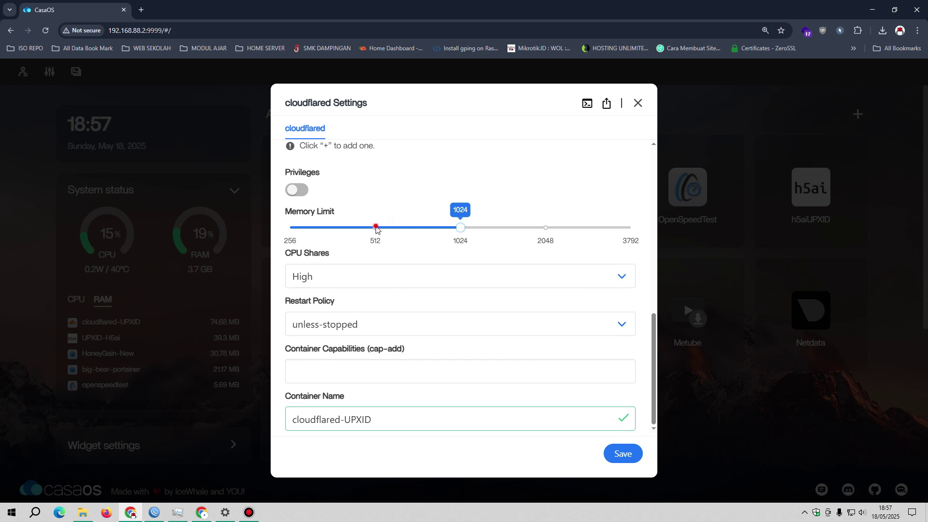
left_click(375, 227)
left_click_drag(658, 345, 657, 351)
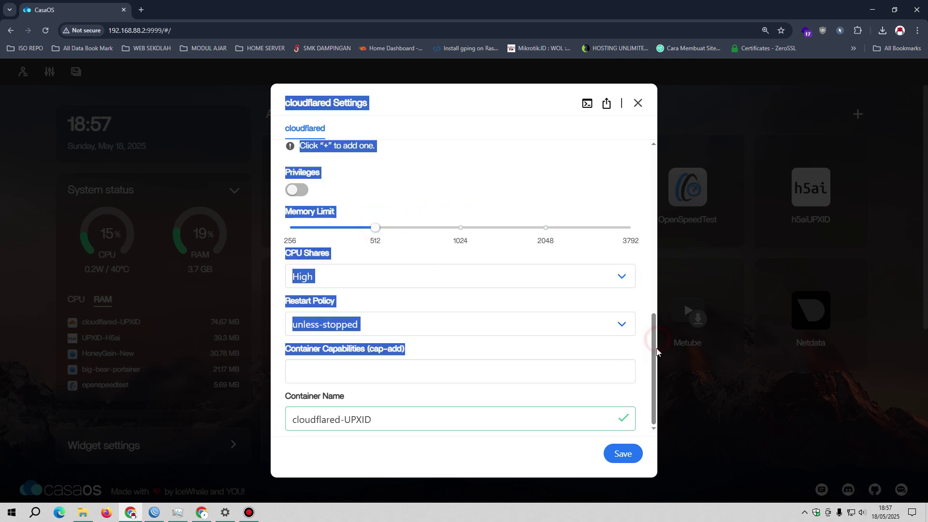
Select the full container name, review the remaining settings, and close the dialog
triple_click(414, 425)
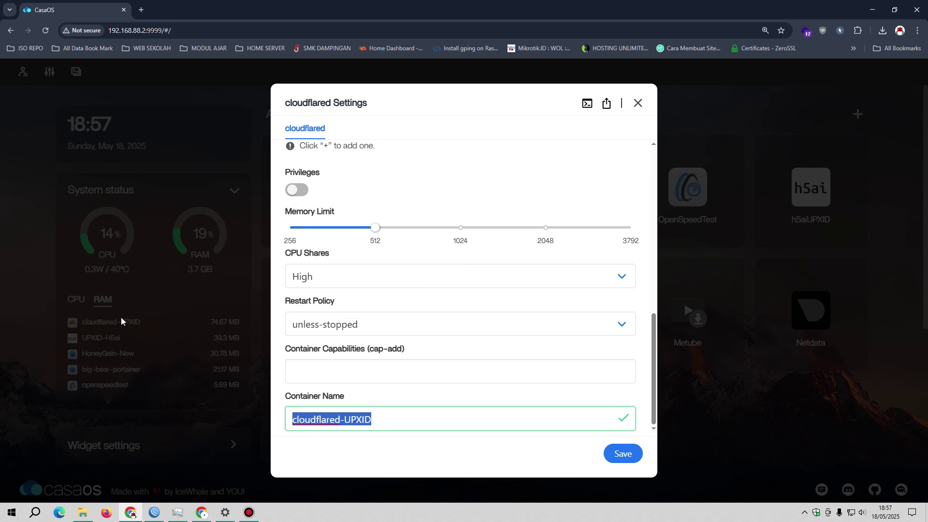
left_click_drag(648, 372, 677, 200)
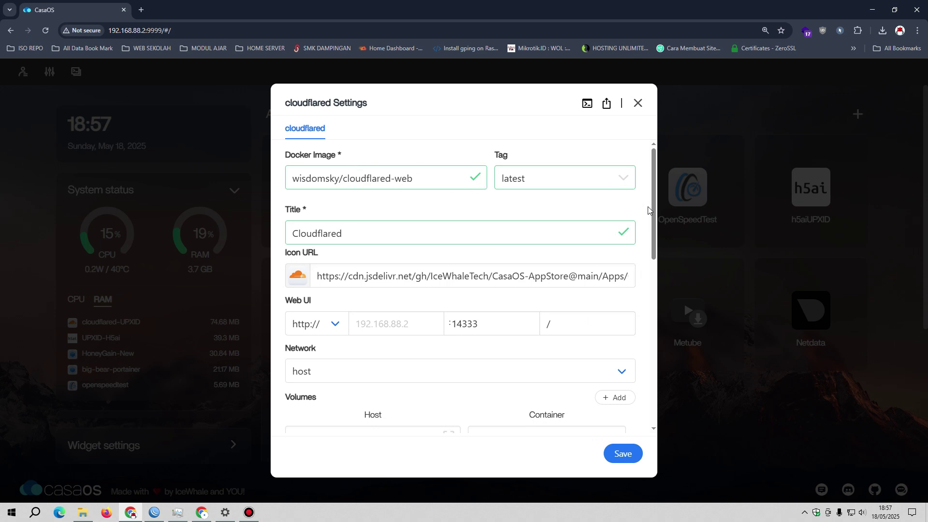
left_click_drag(651, 198, 642, 294)
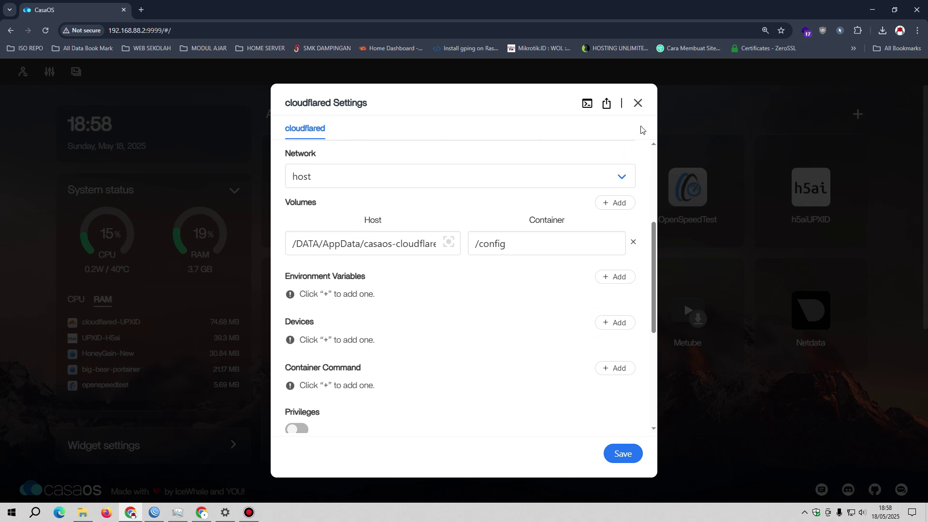
left_click(641, 107)
left_click(609, 151)
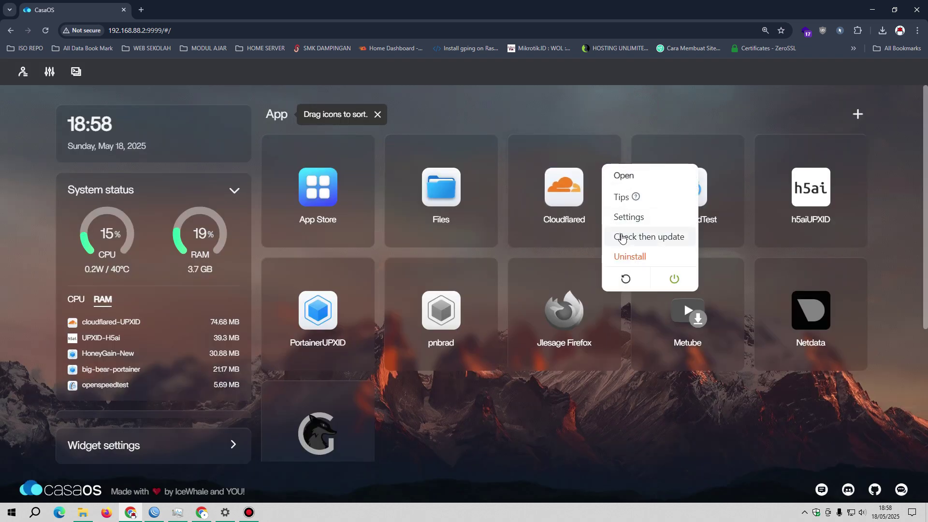
Check Cloudflared for updates, then scroll down to the storage and network status cards
left_click(627, 238)
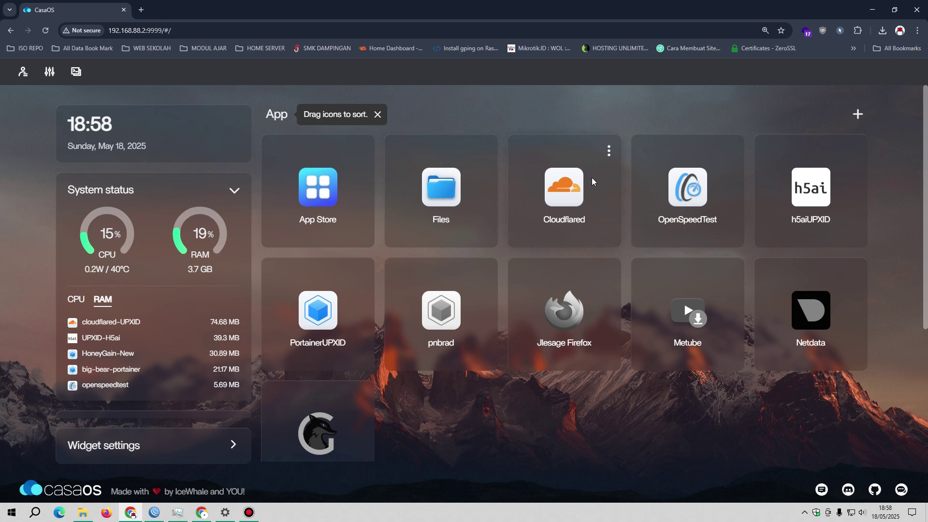
scroll(159, 320, "down", 6)
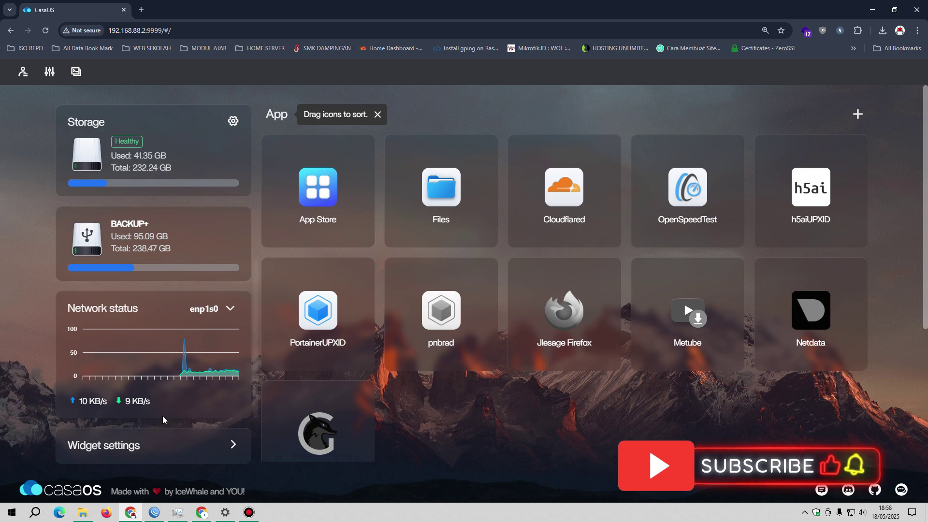
Reload Cloudflare One's tunnels list to recheck that Home-Server is HEALTHY, then return to CasaOS
left_click(202, 512)
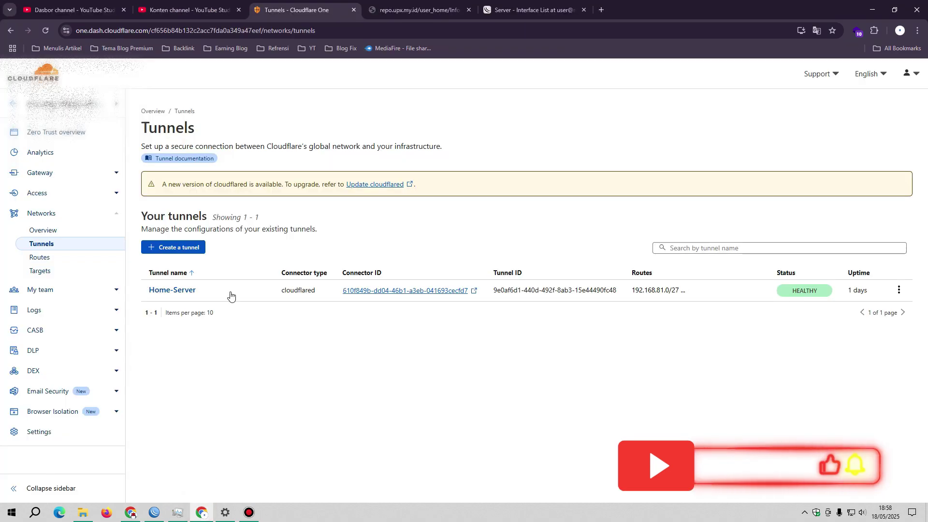
left_click(46, 31)
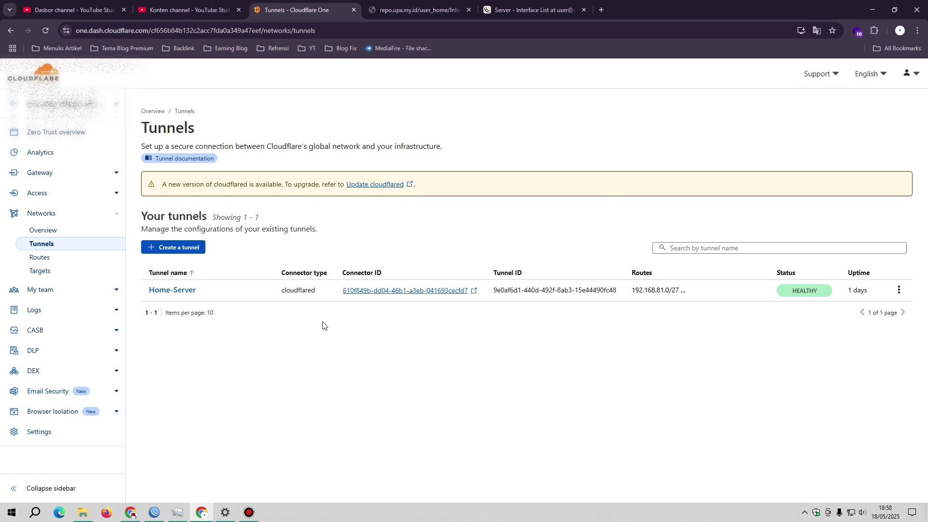
left_click(132, 514)
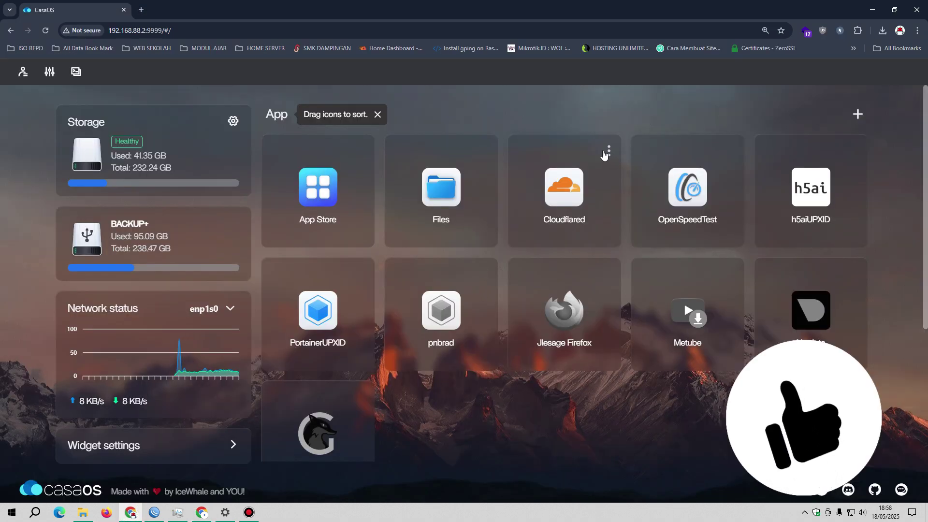
Save Cloudflared's container settings with the 3792 memory limit so the app reinstalls
left_click(605, 156)
left_click(627, 224)
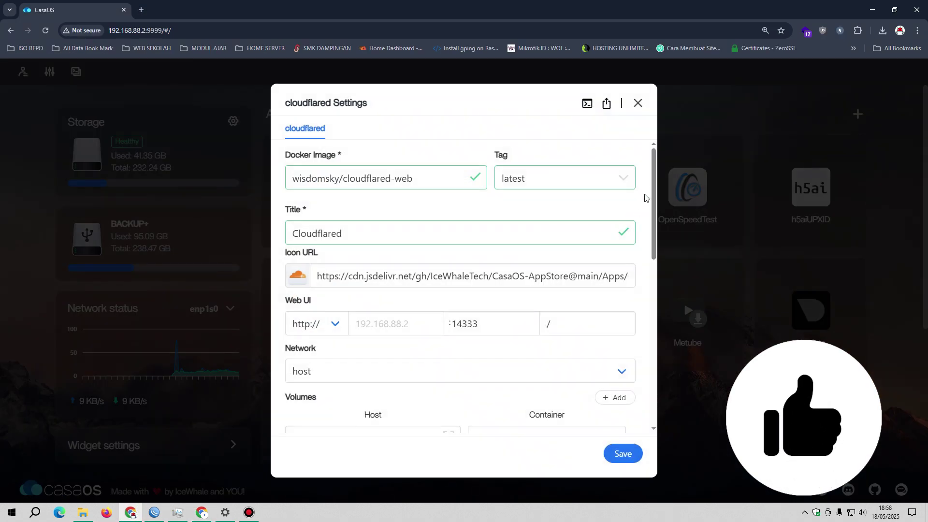
left_click_drag(656, 180, 650, 386)
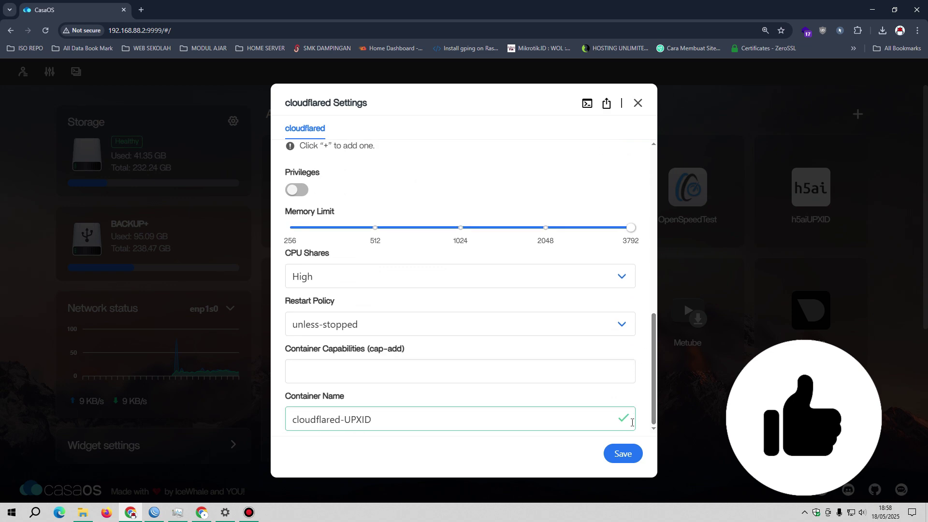
left_click(617, 453)
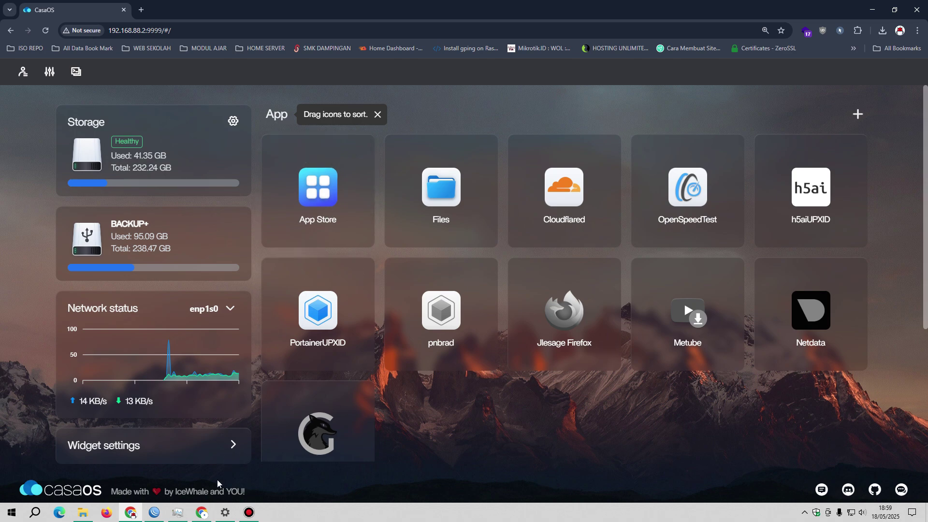
Back in Cloudflare One, reload the tunnels list to recheck Home-Server's status
left_click(202, 512)
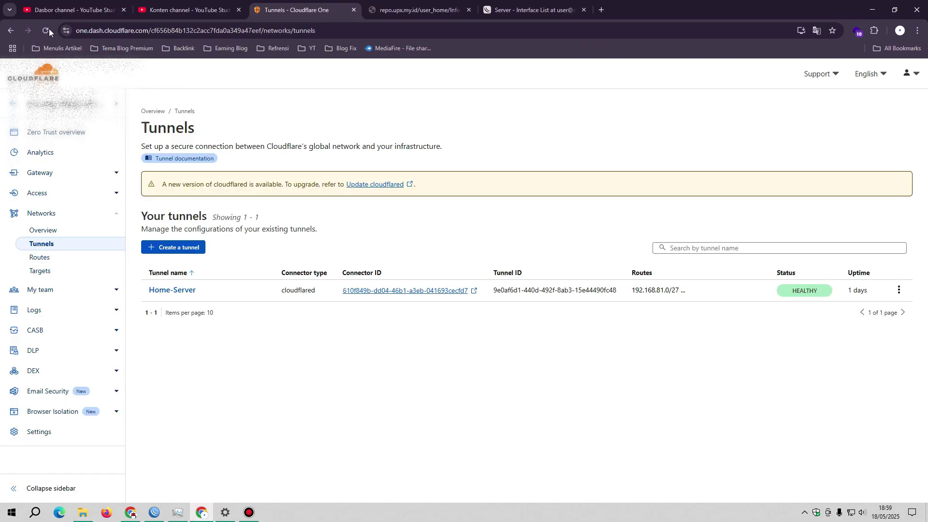
left_click(48, 30)
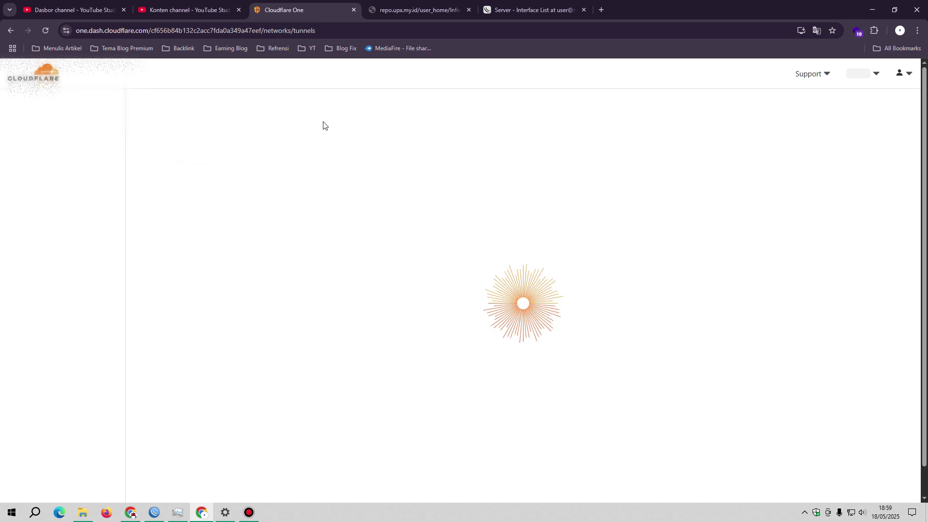